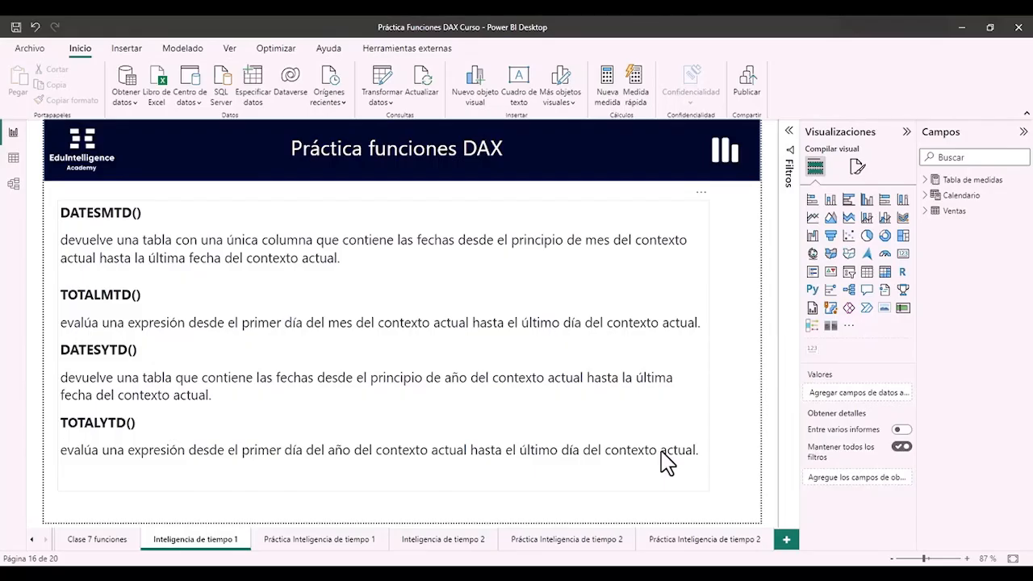
- Insert an empty table visual in the lower-left area of the Práctica Inteligencia de tiempo 1 page
click(314, 542)
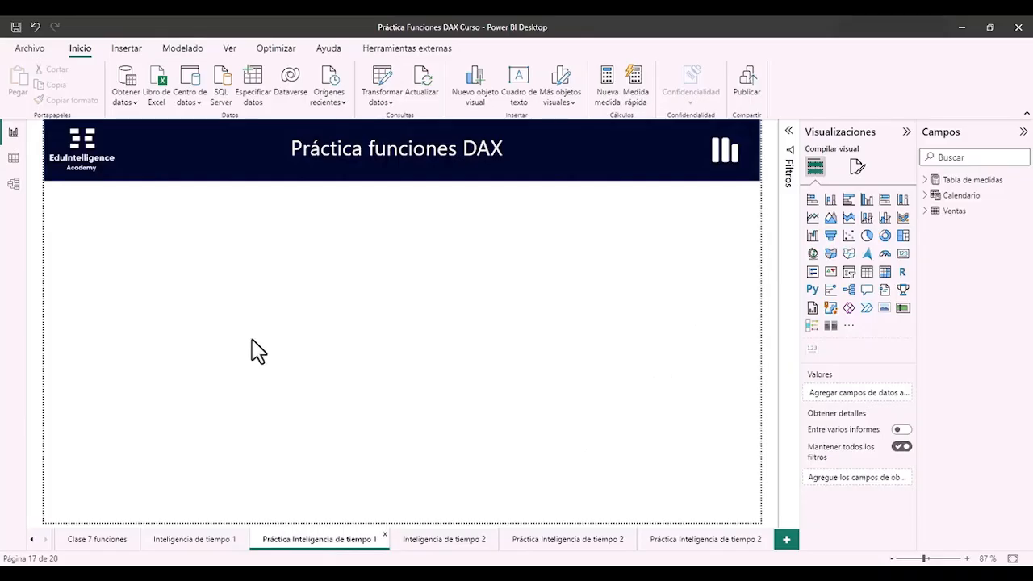
click(867, 272)
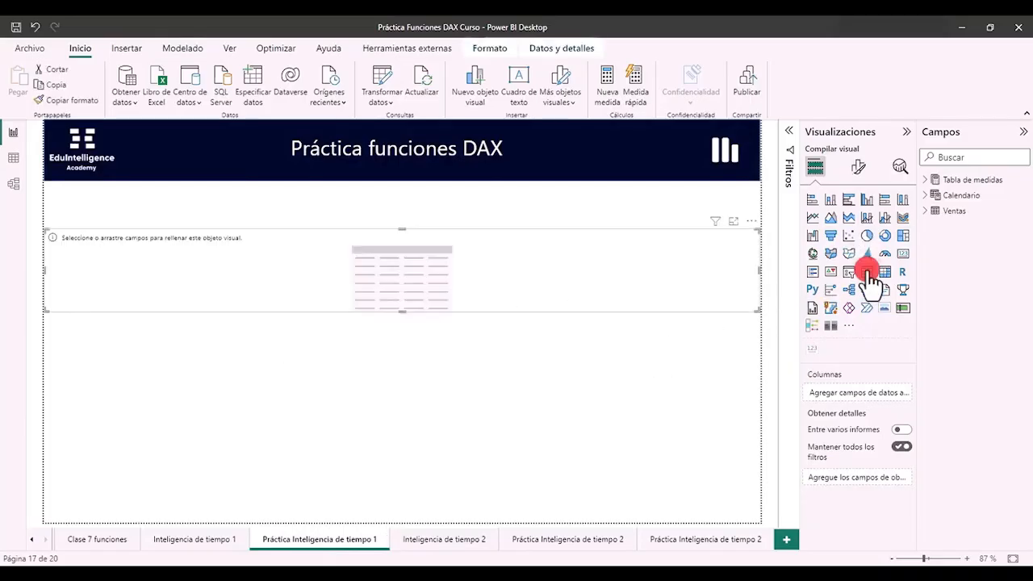
drag(759, 368, 452, 380)
drag(248, 231, 259, 292)
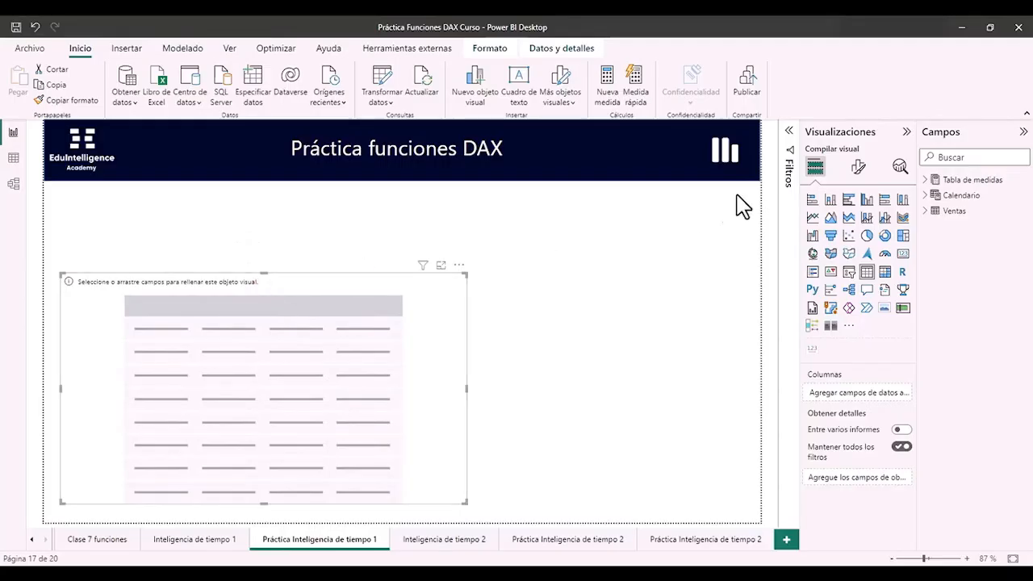
- Fill the table with Periodo and NombreMes from Calendario and the Ventas measure from Tabla de medidas
click(931, 196)
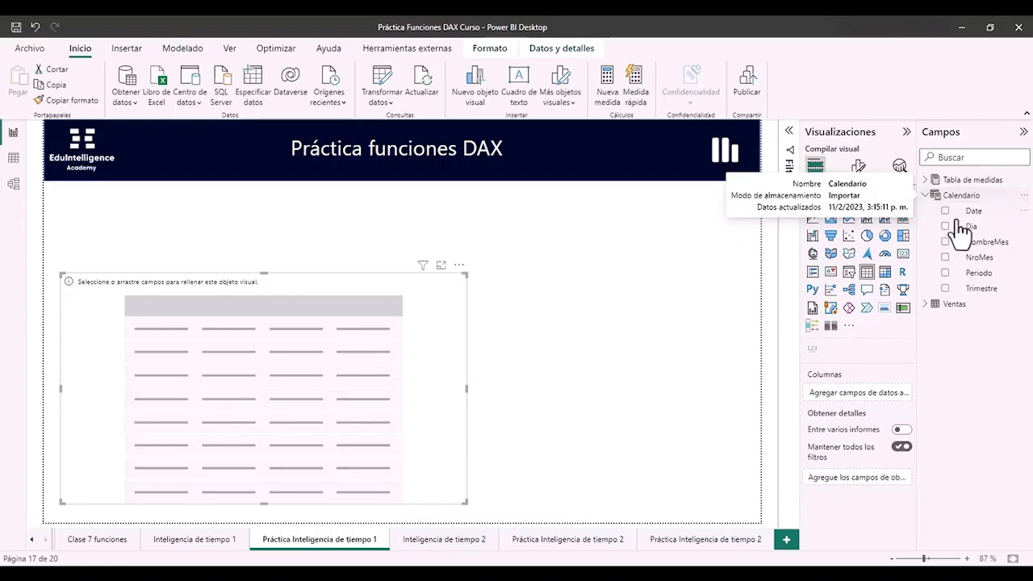
click(945, 272)
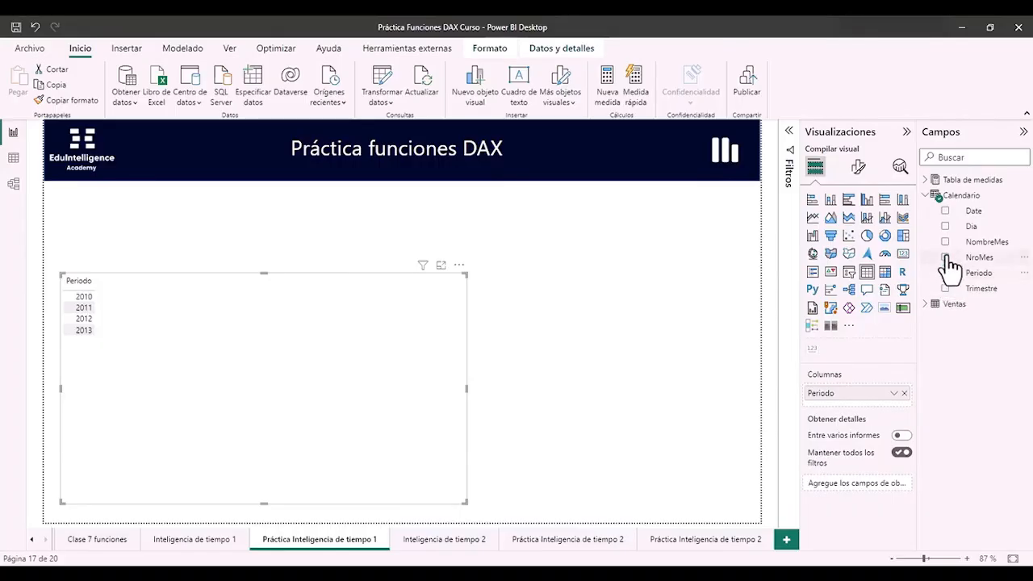
click(945, 241)
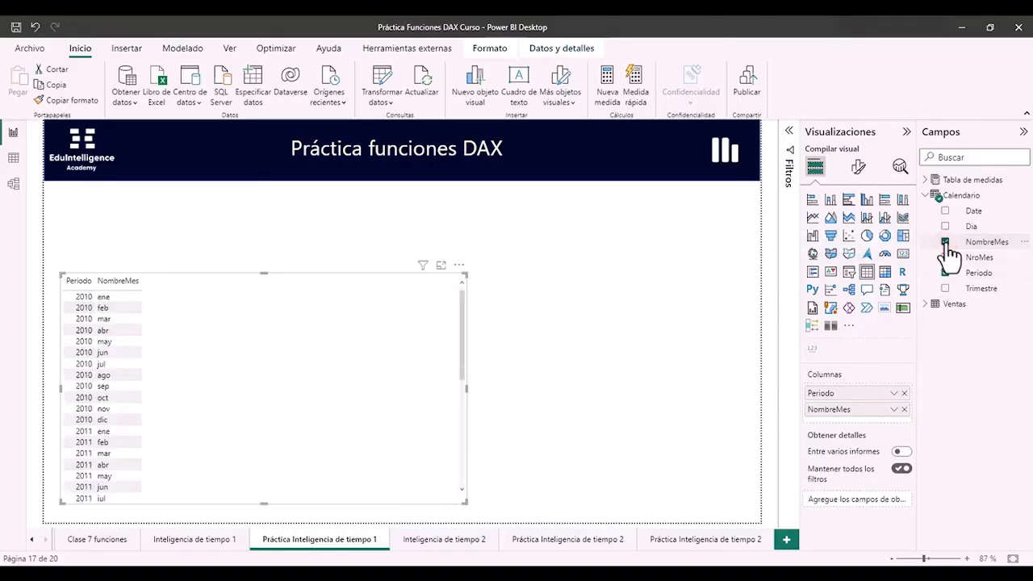
drag(461, 268, 456, 269)
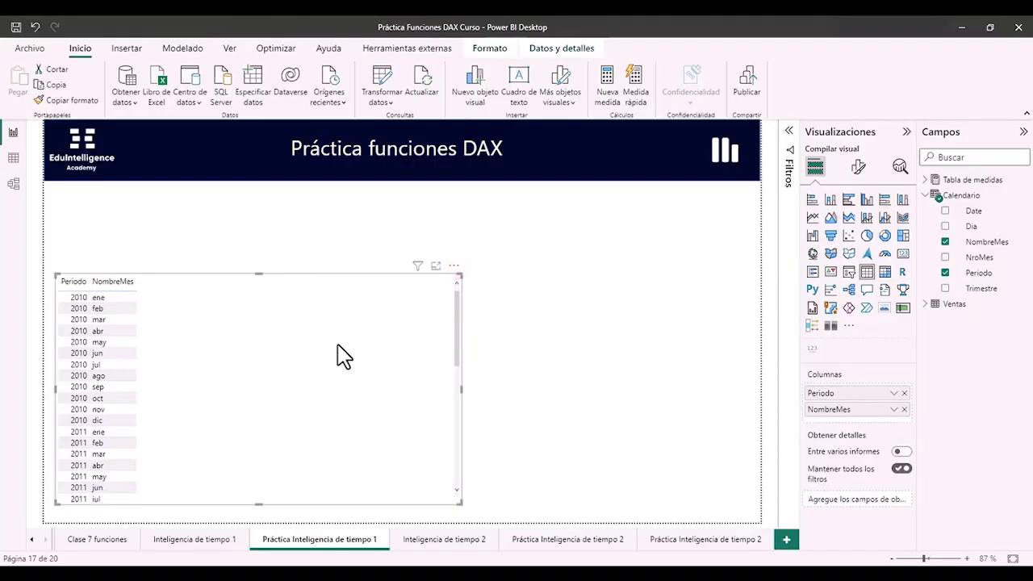
click(927, 180)
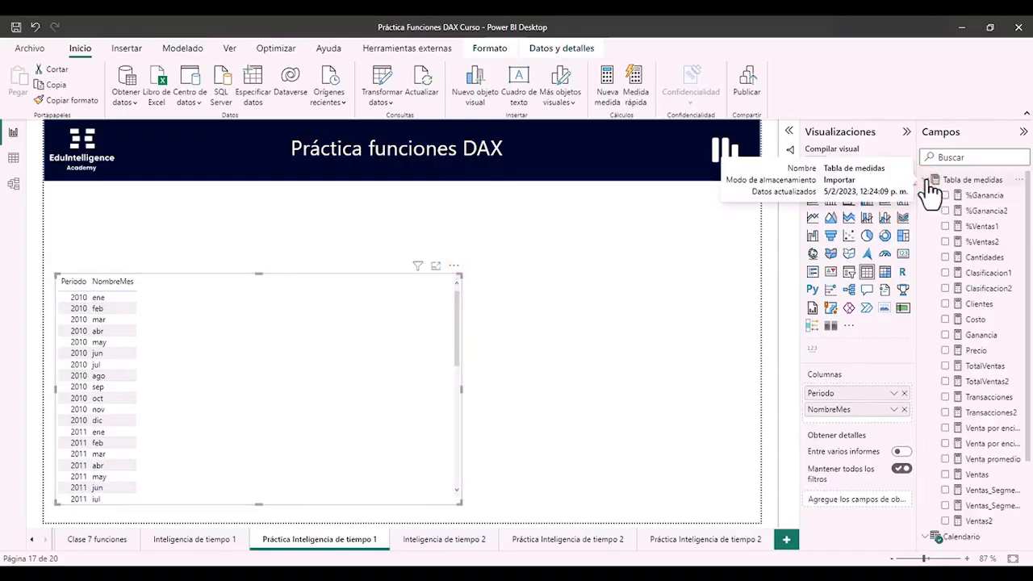
scroll(950, 380, down, 3)
click(946, 367)
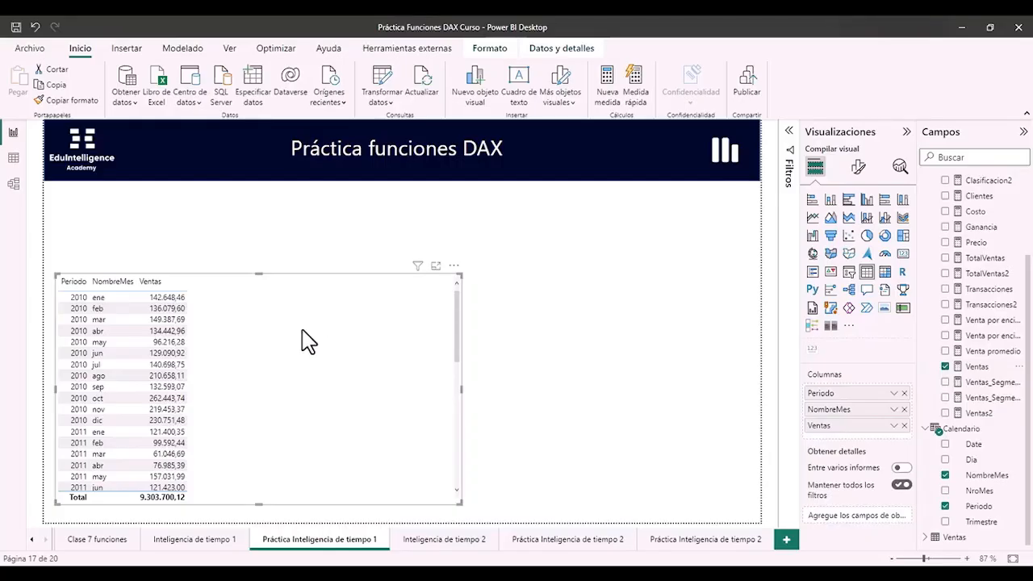
scroll(309, 341, down, 10)
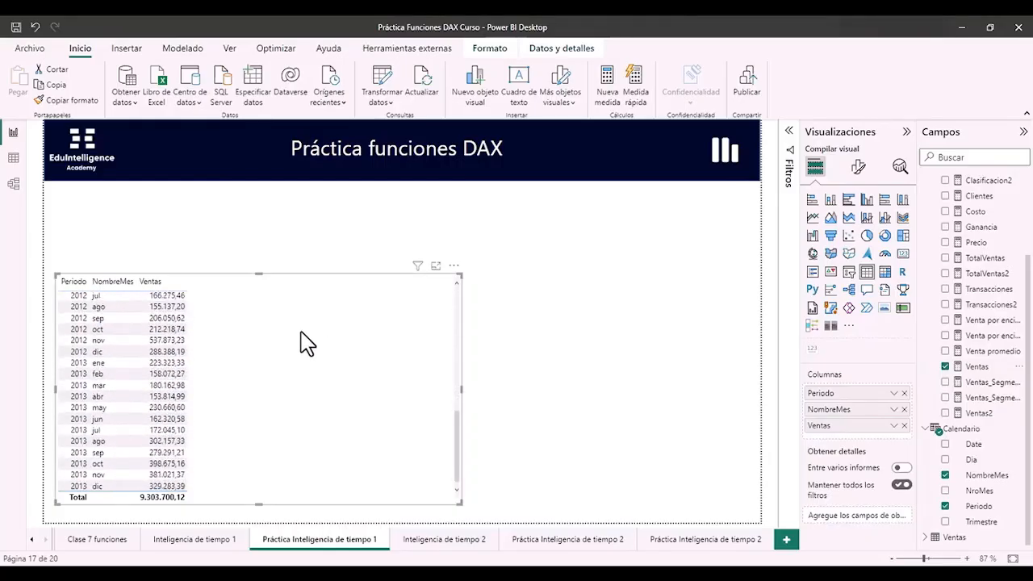
scroll(302, 342, up, 10)
- Add a multi-row card showing the Ventas measure above the table and compare it with the table's rows
click(143, 218)
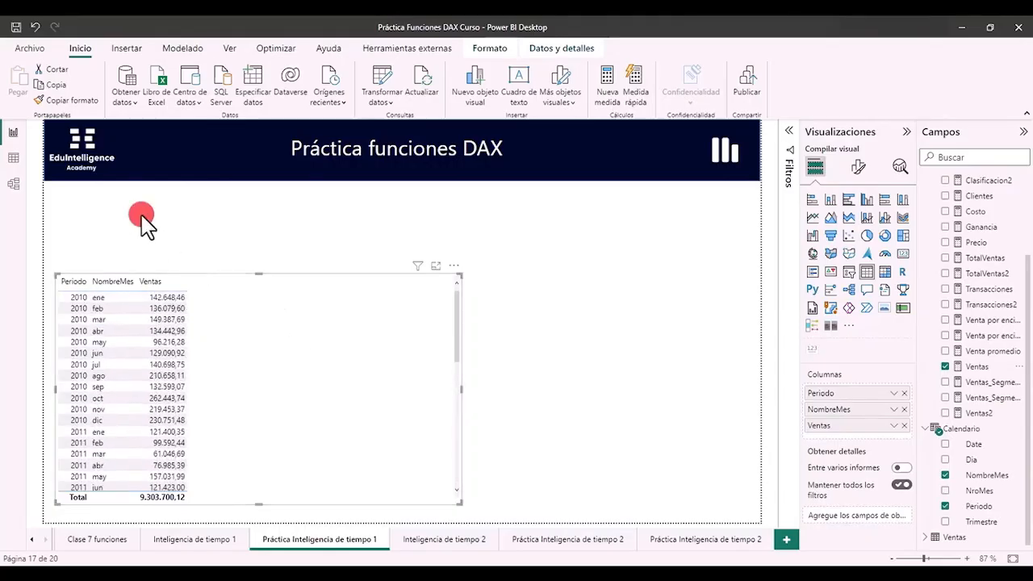
click(813, 274)
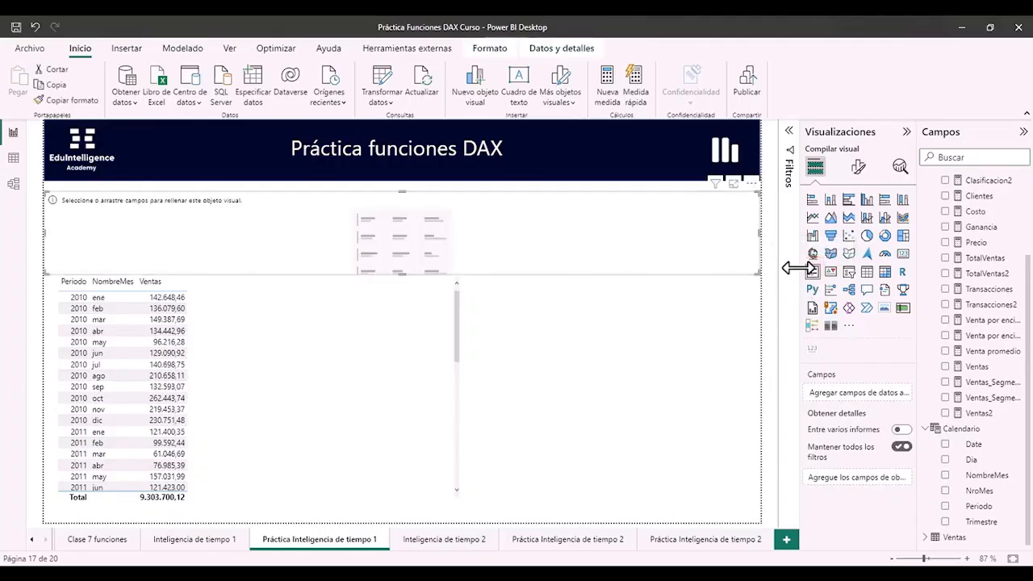
drag(401, 274, 409, 231)
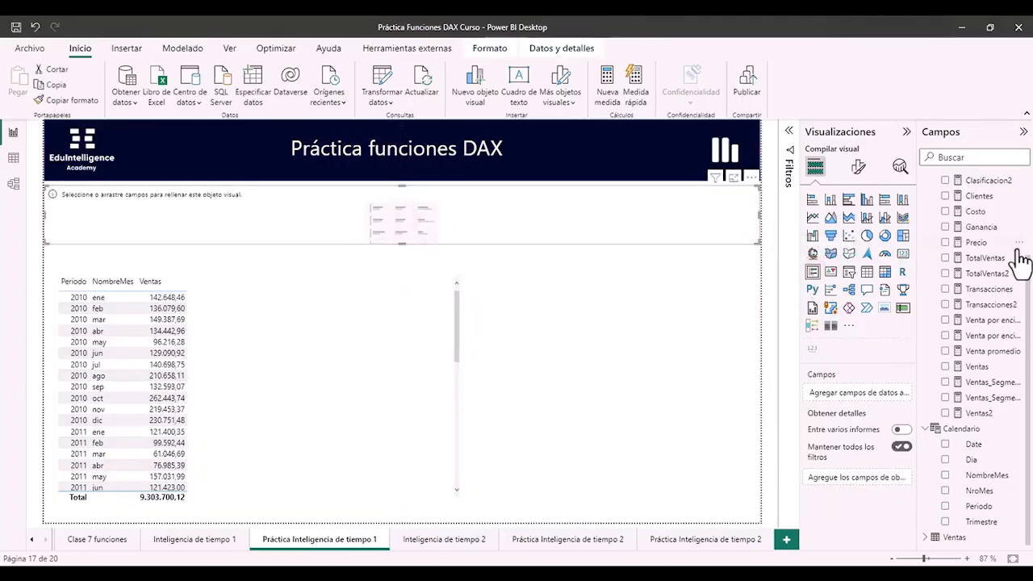
click(946, 367)
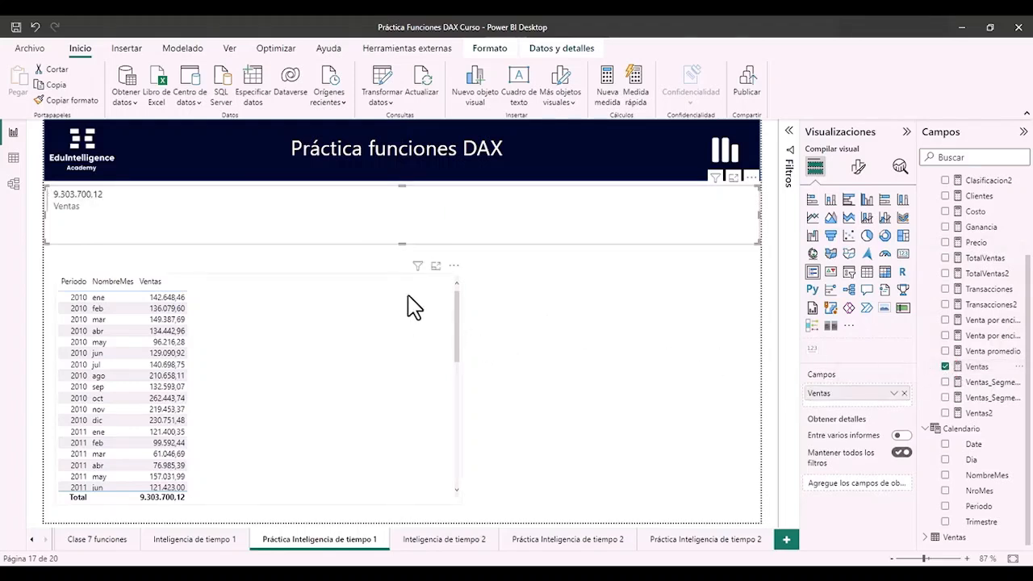
scroll(358, 320, down, 10)
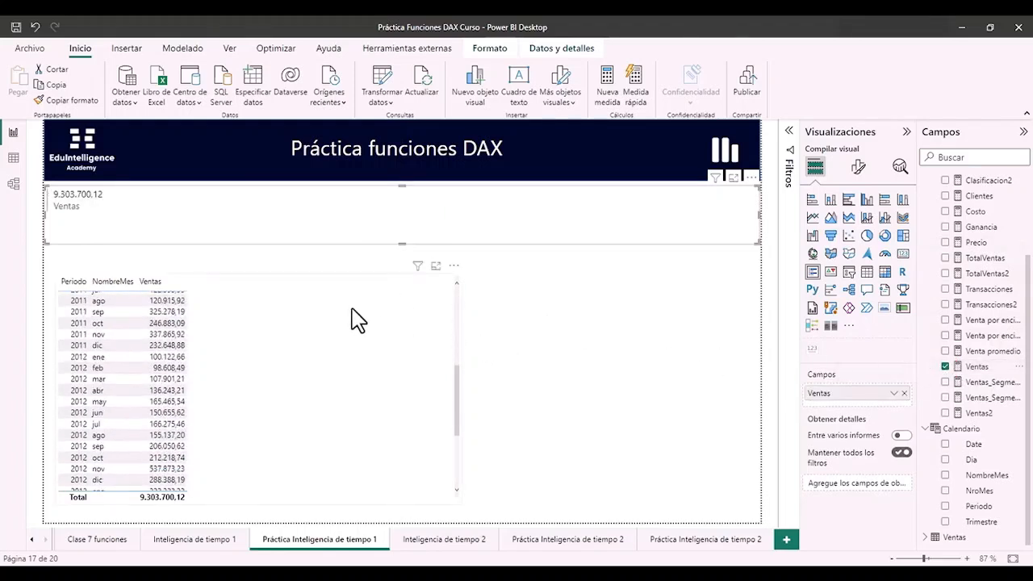
scroll(358, 320, up, 6)
scroll(358, 320, up, 4)
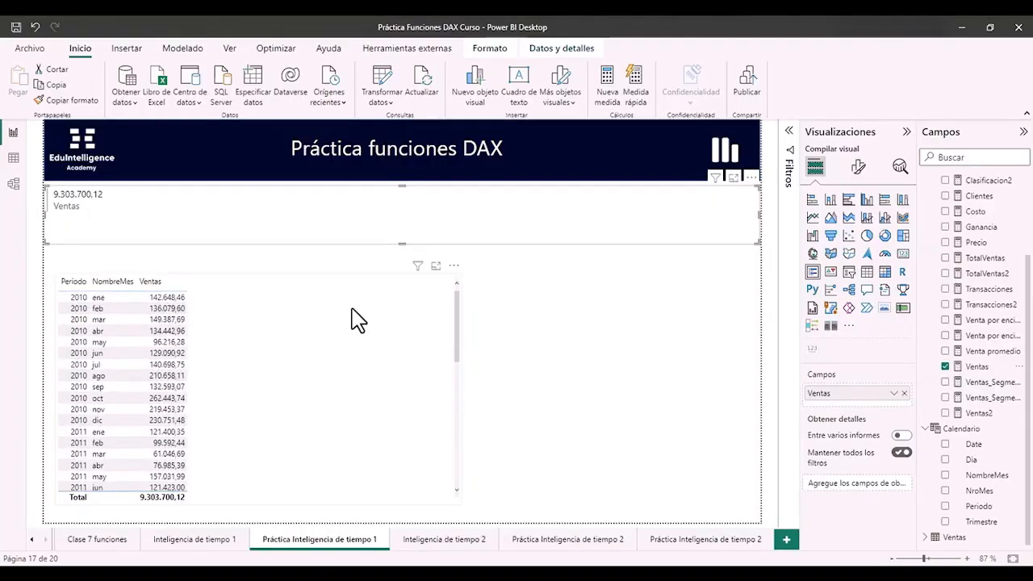
- Narrow the table visual and add a compact slicer on Calendario's Periodo field to the right of it
click(458, 346)
drag(461, 388, 412, 388)
click(536, 294)
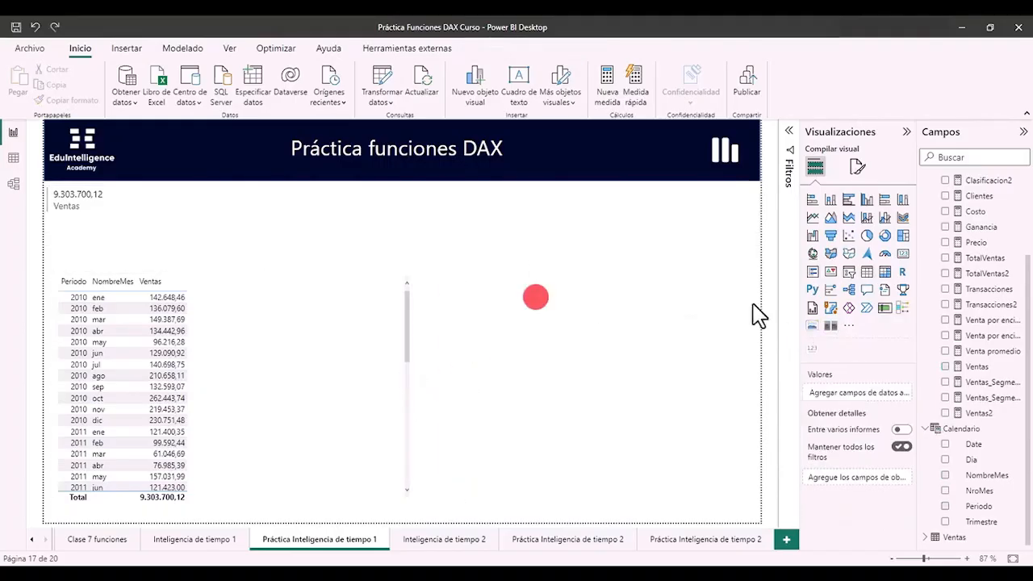
click(849, 273)
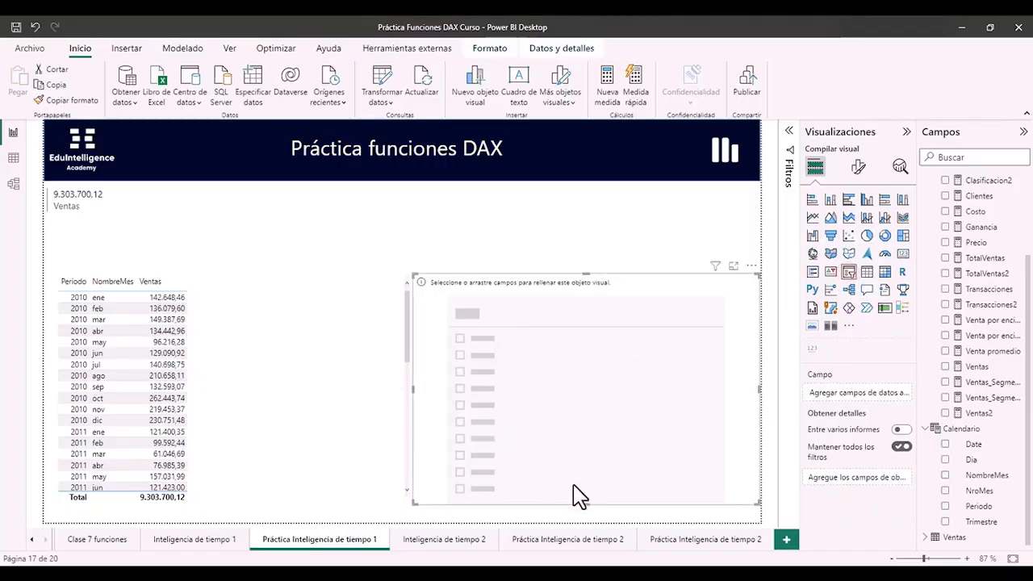
drag(589, 506, 590, 351)
drag(413, 314, 538, 315)
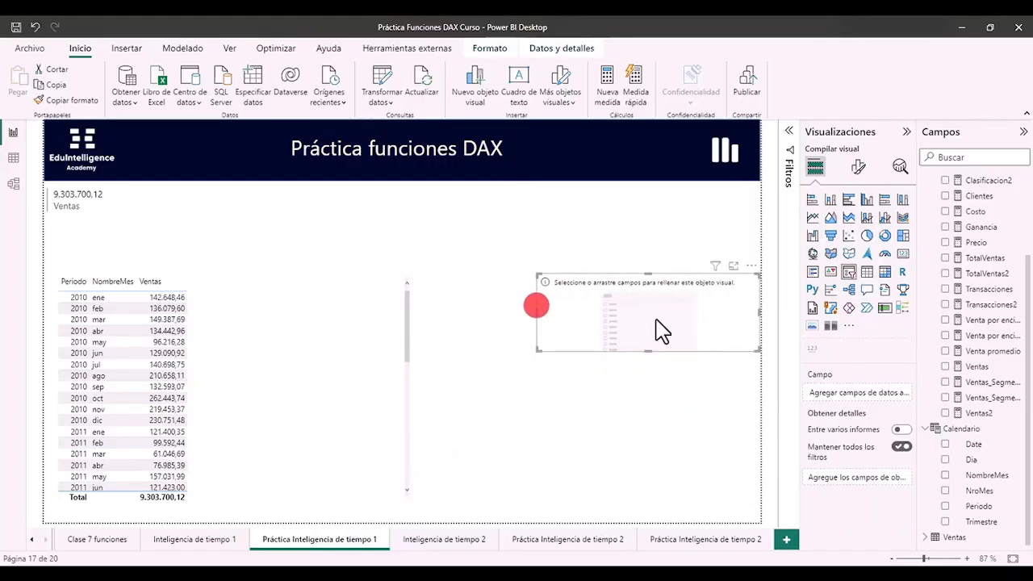
click(944, 506)
drag(676, 282, 664, 279)
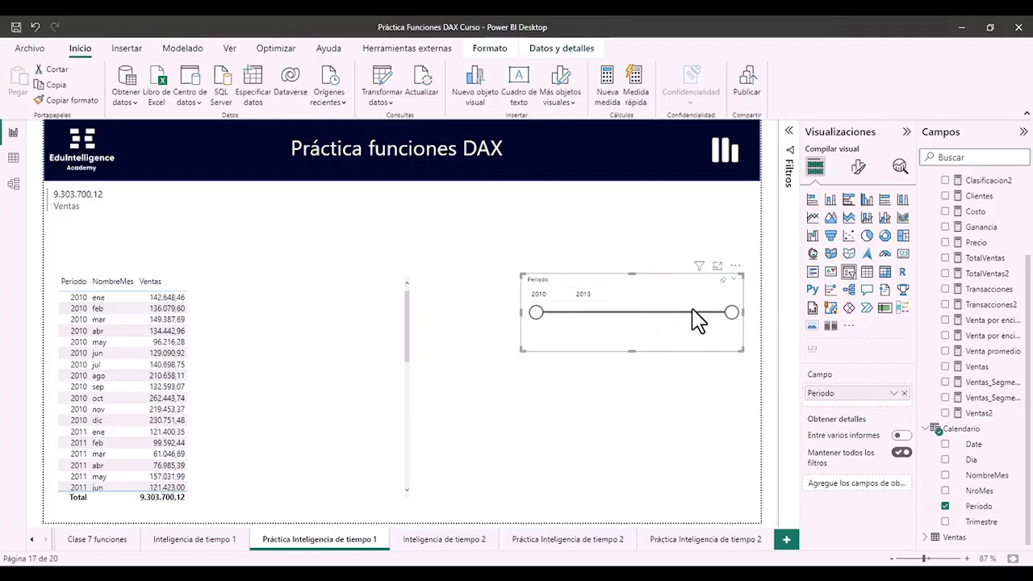
- Set the Periodo slicer's style to Menú desplegable, then shrink it and place it near the page's right edge
click(859, 167)
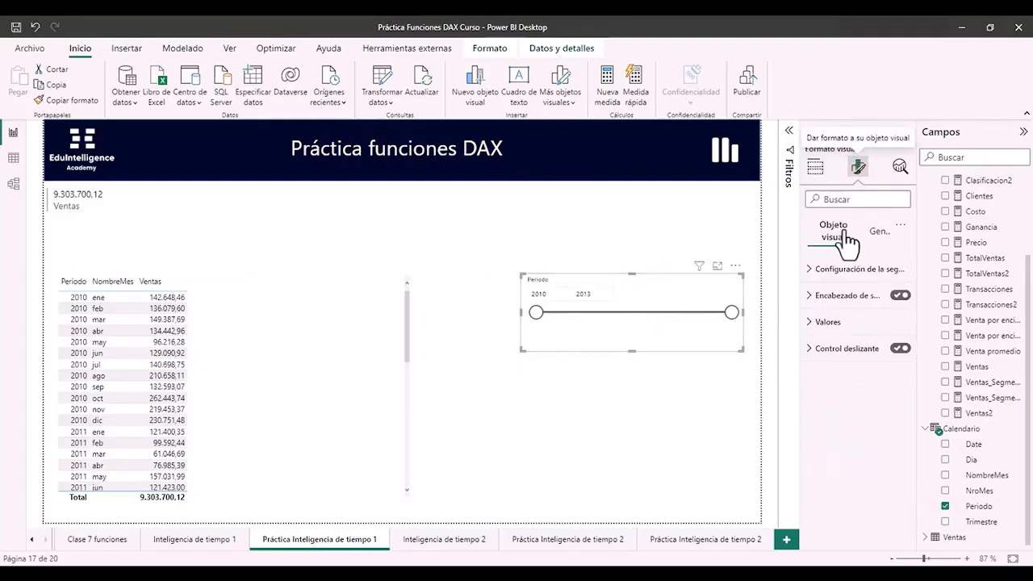
click(813, 272)
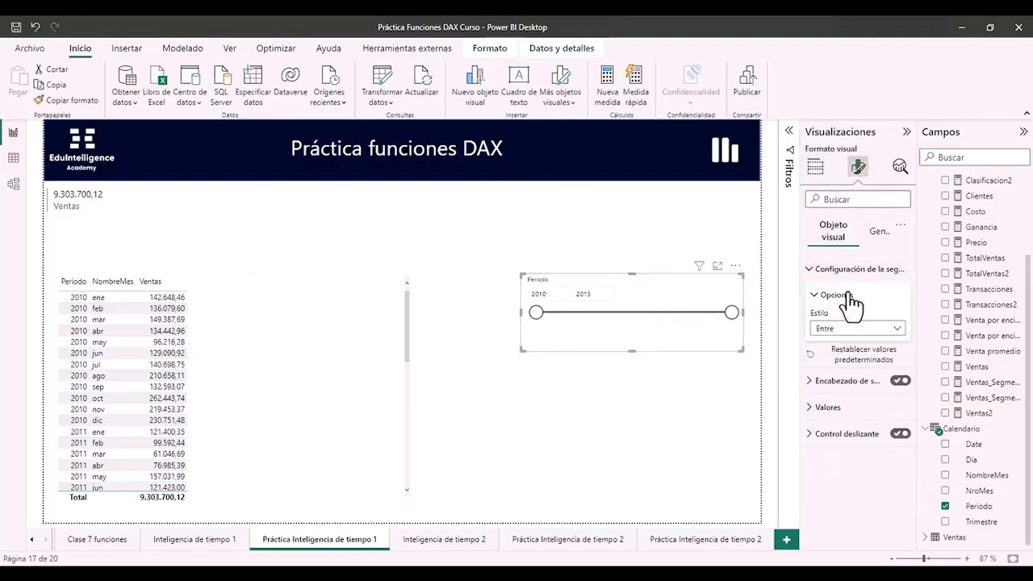
click(901, 334)
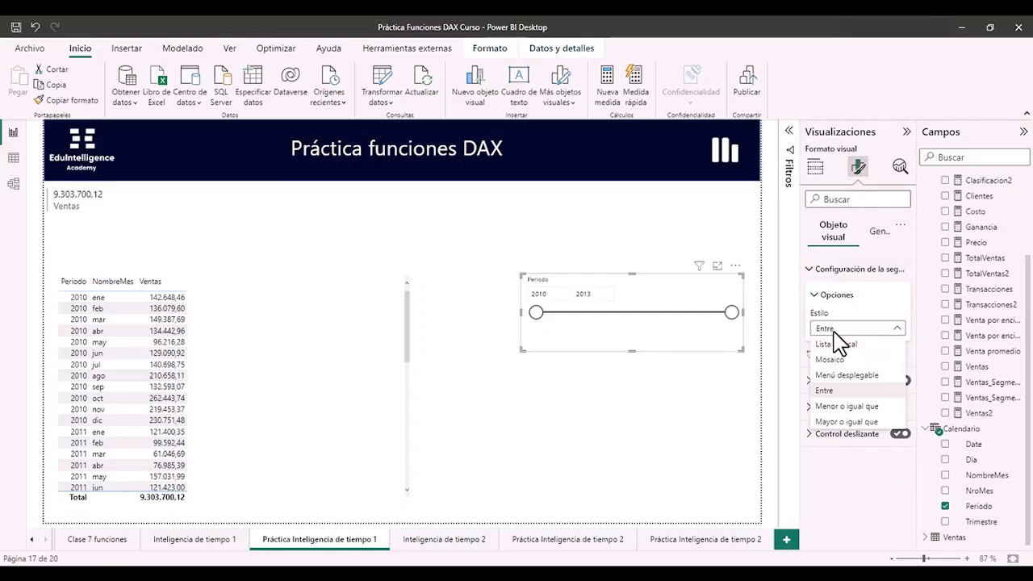
click(846, 375)
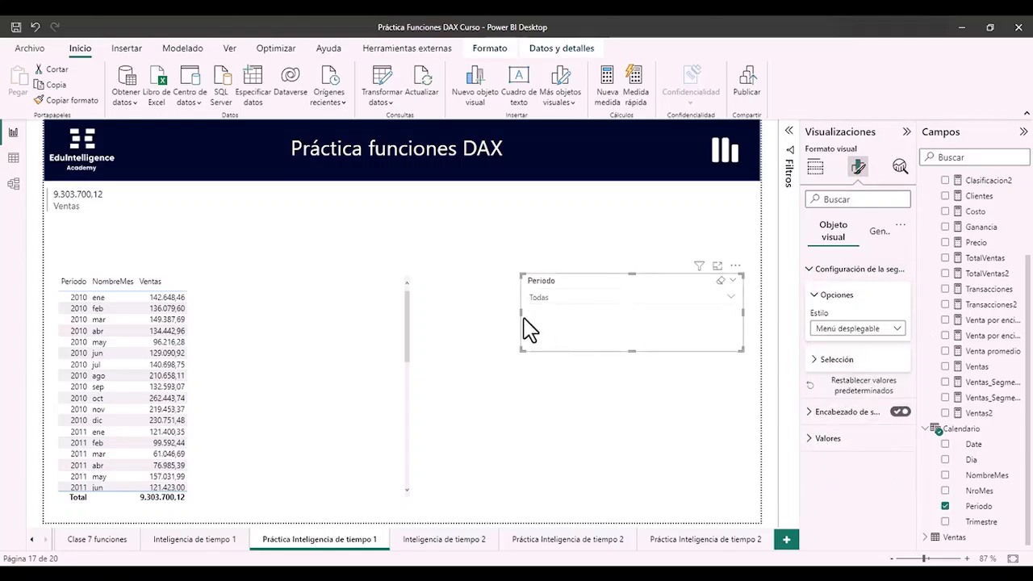
drag(520, 315, 611, 314)
drag(675, 350, 687, 293)
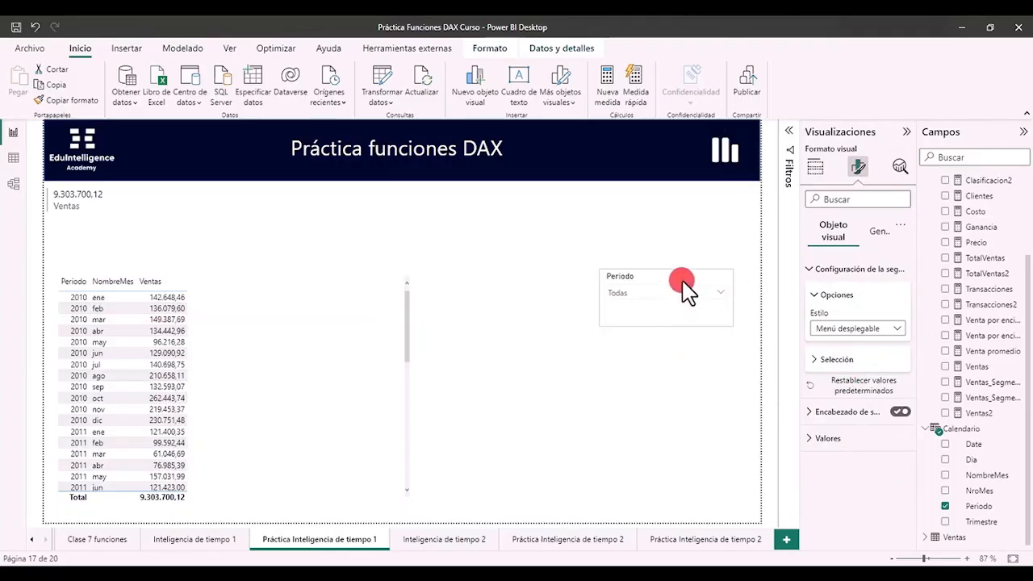
- Add a slicer on Calendario's Date field and resize it to fit directly below the Periodo slicer
click(818, 171)
click(578, 392)
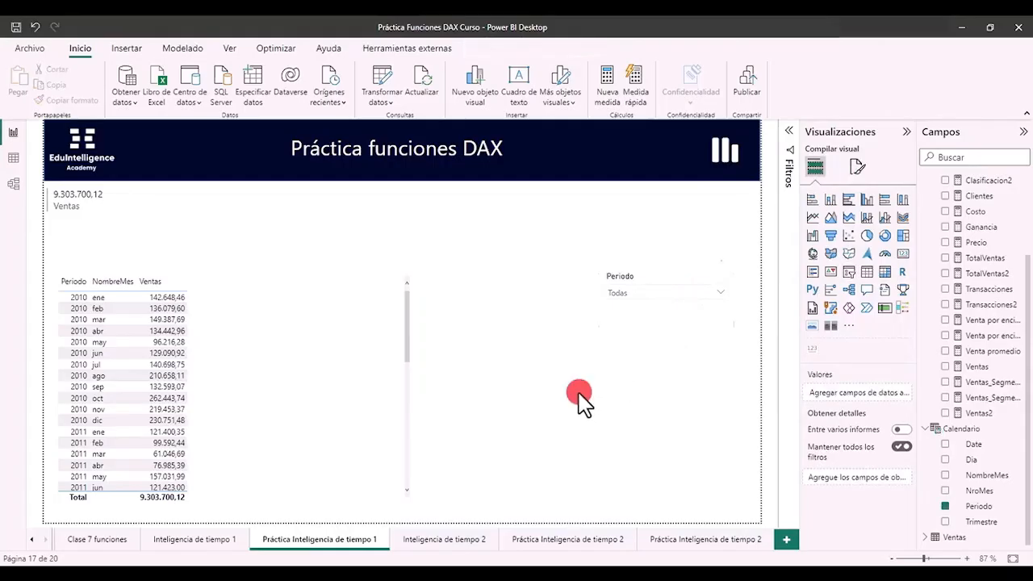
click(848, 273)
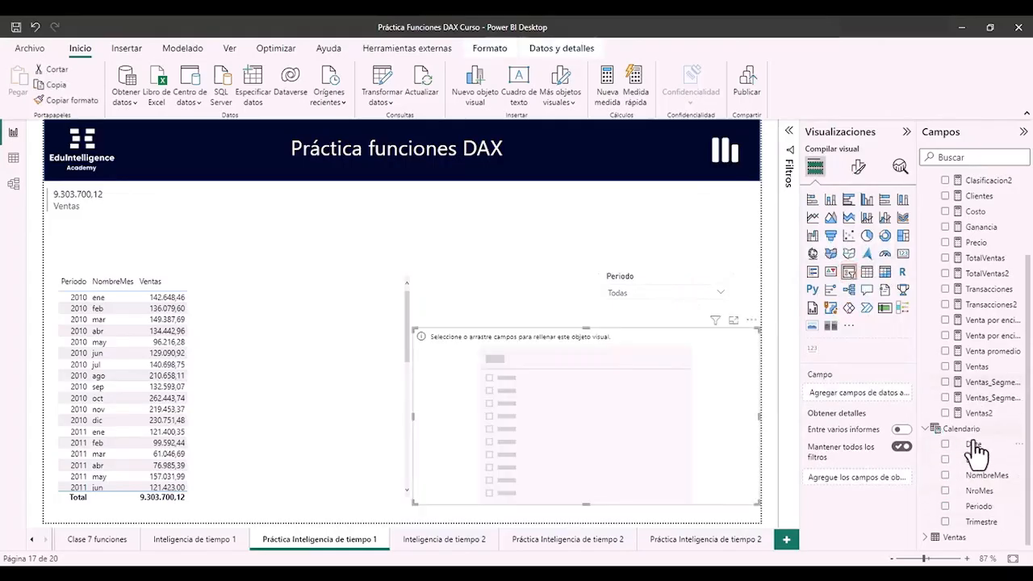
click(947, 446)
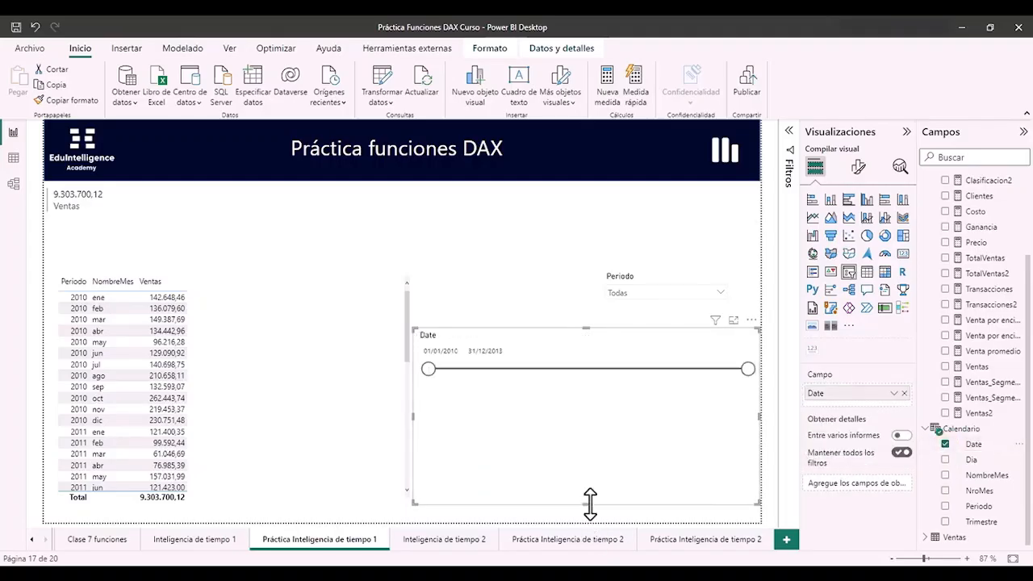
drag(589, 496, 611, 391)
drag(416, 364, 602, 361)
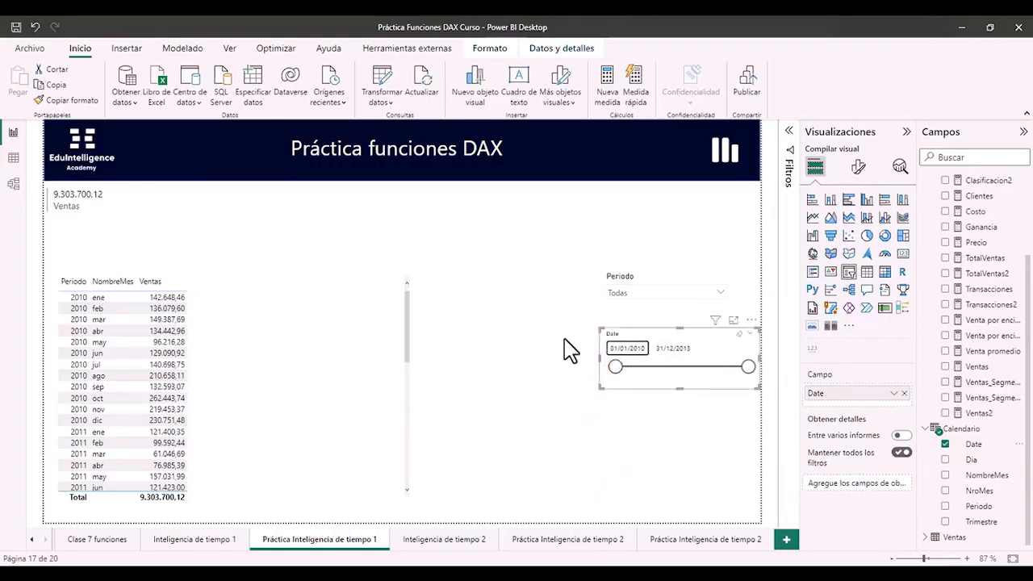
- Add a narrow NombreMes slicer to the left of the Periodo and Date slicers and widen the table visual toward it
click(449, 317)
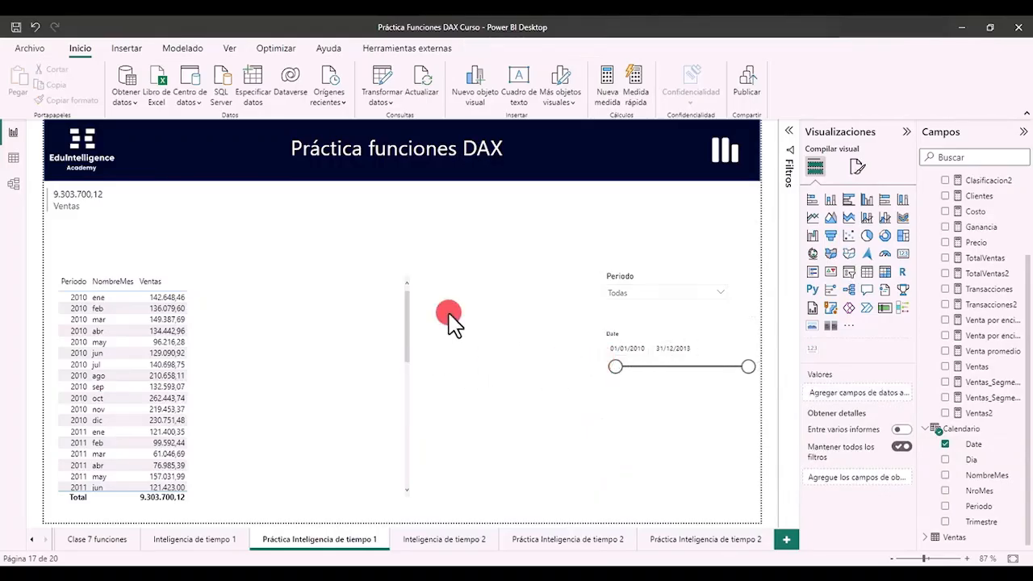
click(850, 272)
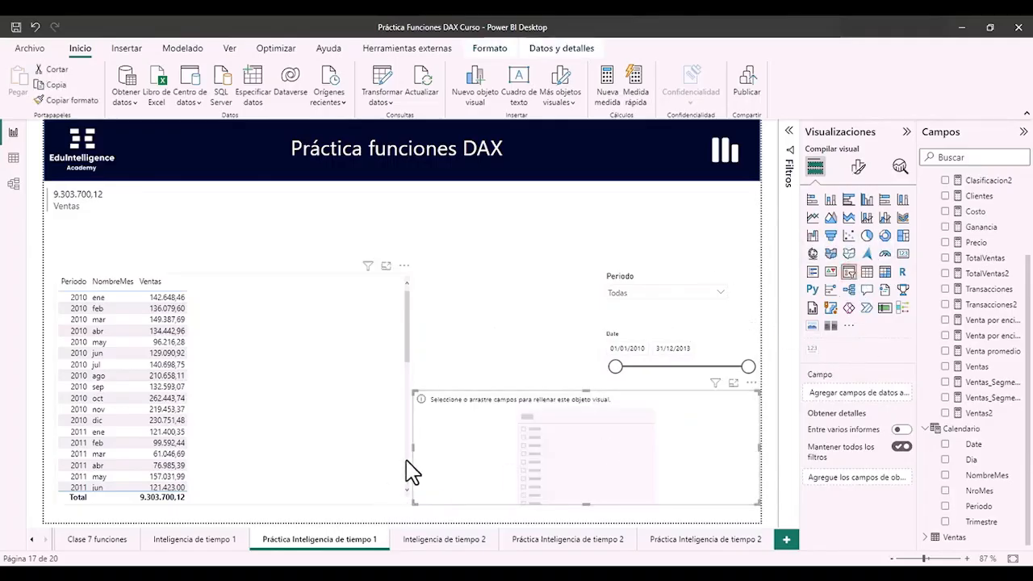
drag(412, 448, 476, 334)
drag(509, 385, 506, 456)
click(946, 476)
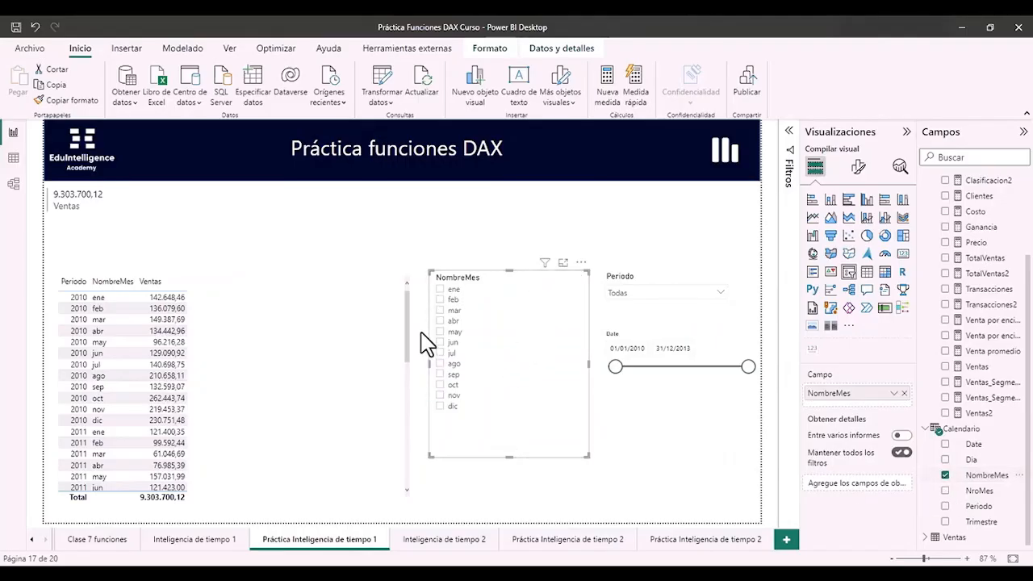
drag(429, 364, 501, 365)
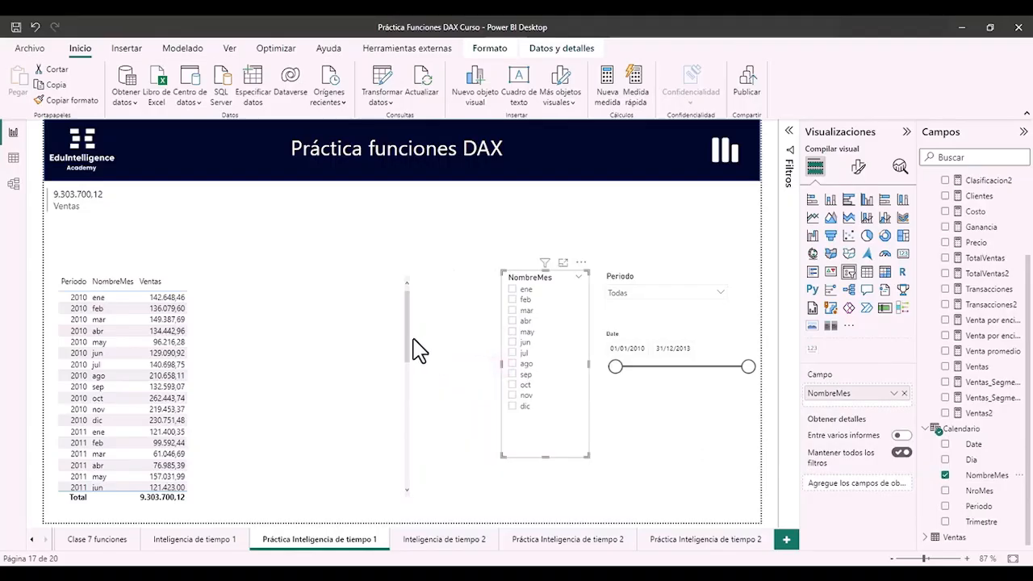
click(410, 343)
drag(411, 385, 463, 387)
- Widen the Campos pane and begin a new measure in Tabla de medidas named Ventas_TOTALMTD, using the TOTALMTD function
scroll(966, 434, up, 1)
scroll(966, 433, up, 2)
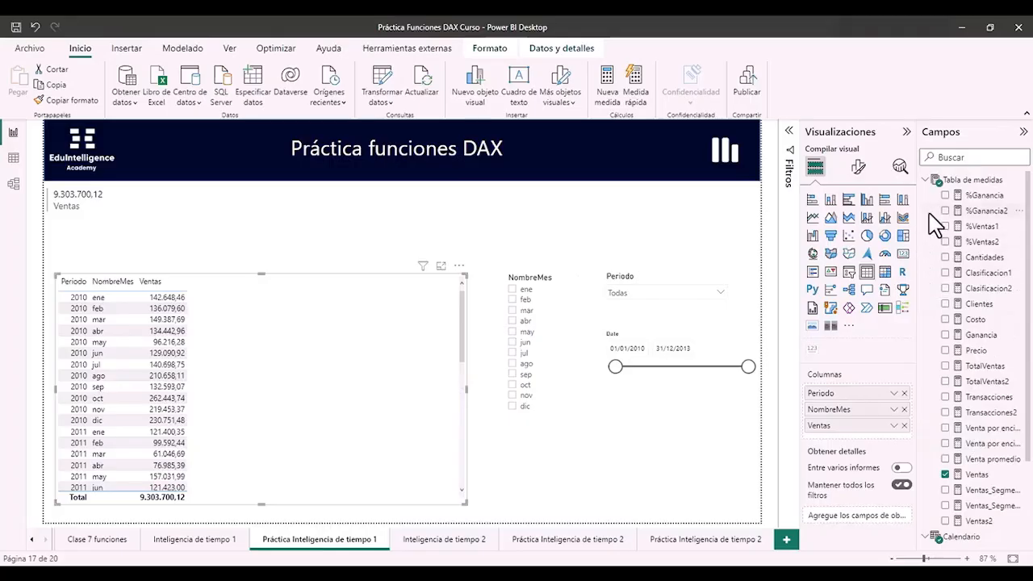
drag(921, 231, 879, 231)
click(937, 180)
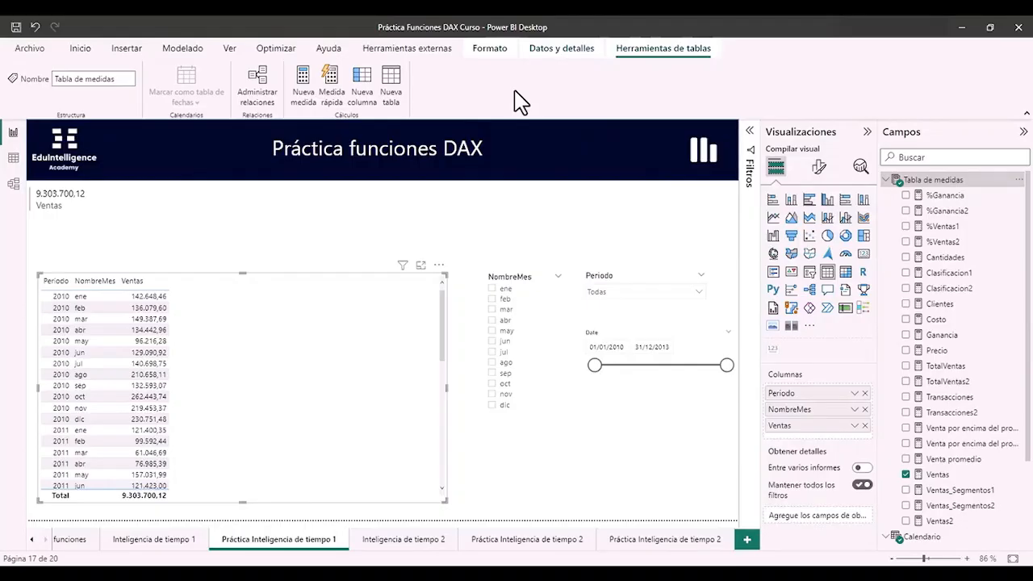
click(298, 90)
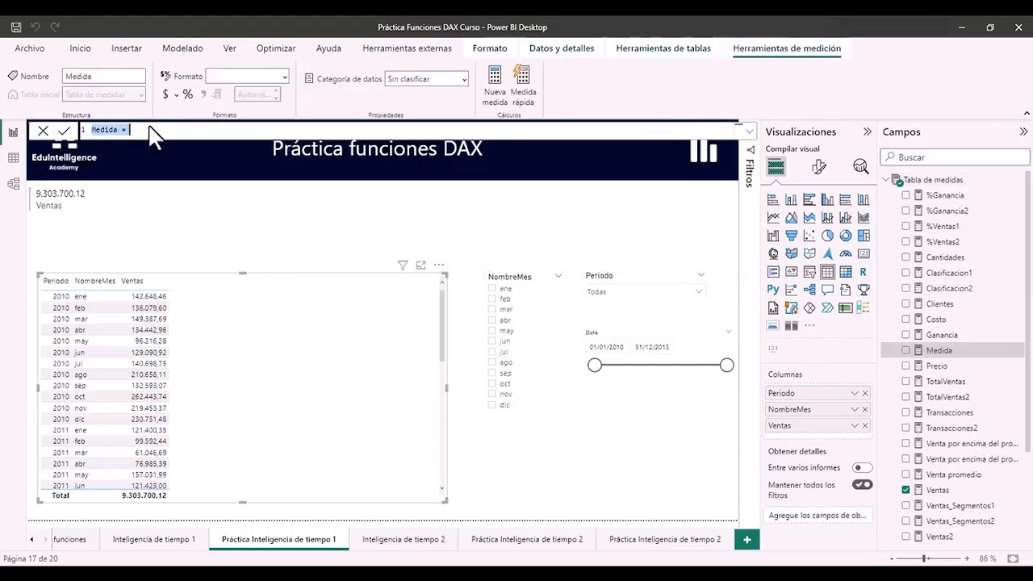
ctrl+scroll(170, 132, up, 3)
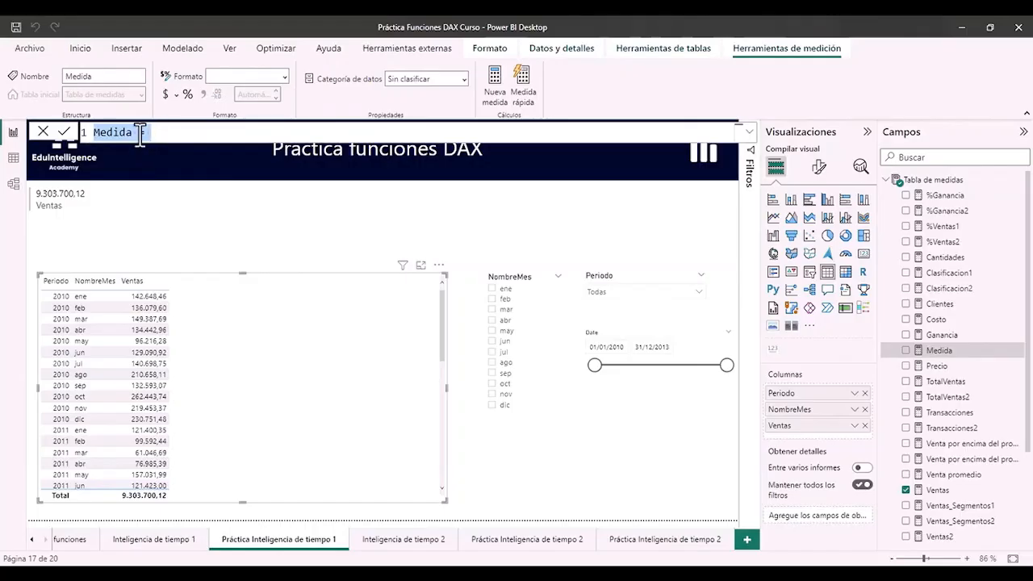
text(Ventas_TOTALMTD =)
text(t)
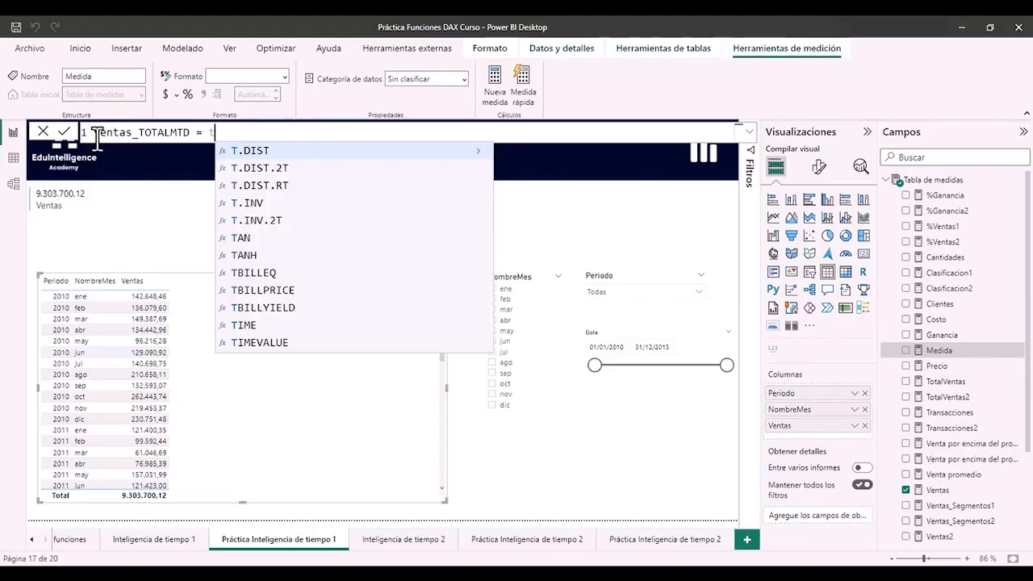
text(otal)
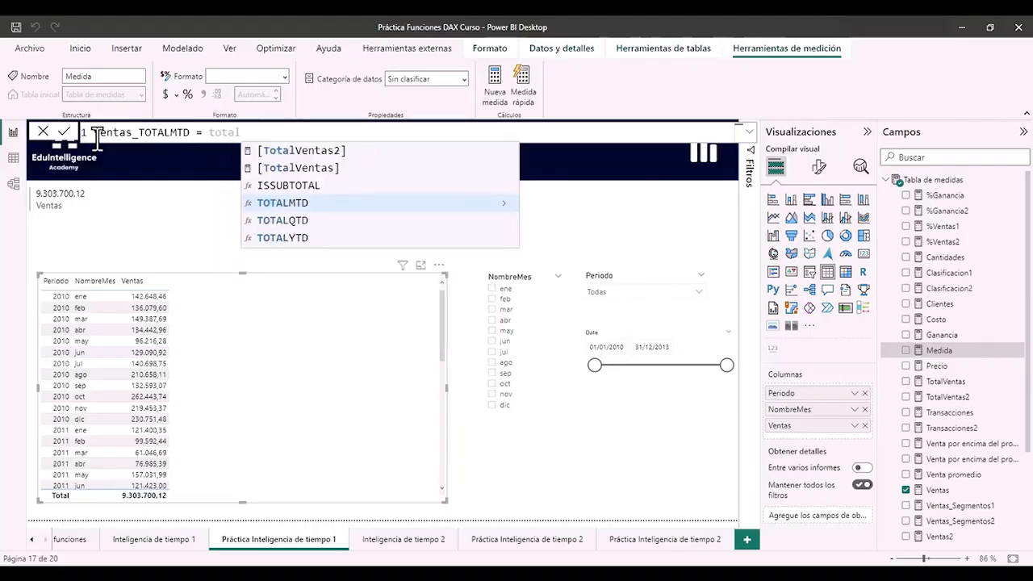
key(Tab)
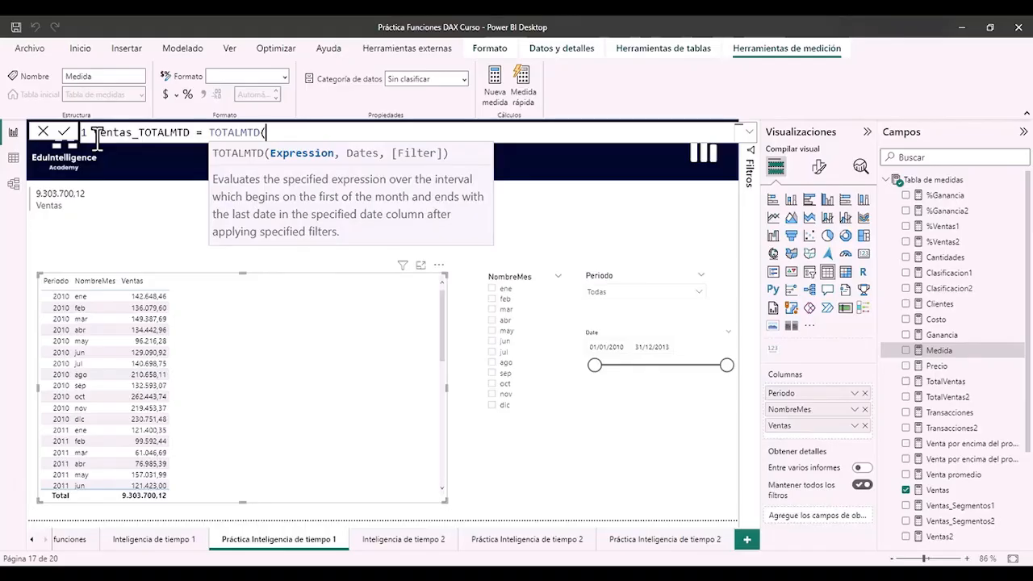
- Complete the TOTALMTD formula with [Ventas] and Calendario[Date], and add the finished measure to the table visual
text(ventas)
key(Tab)
text(,)
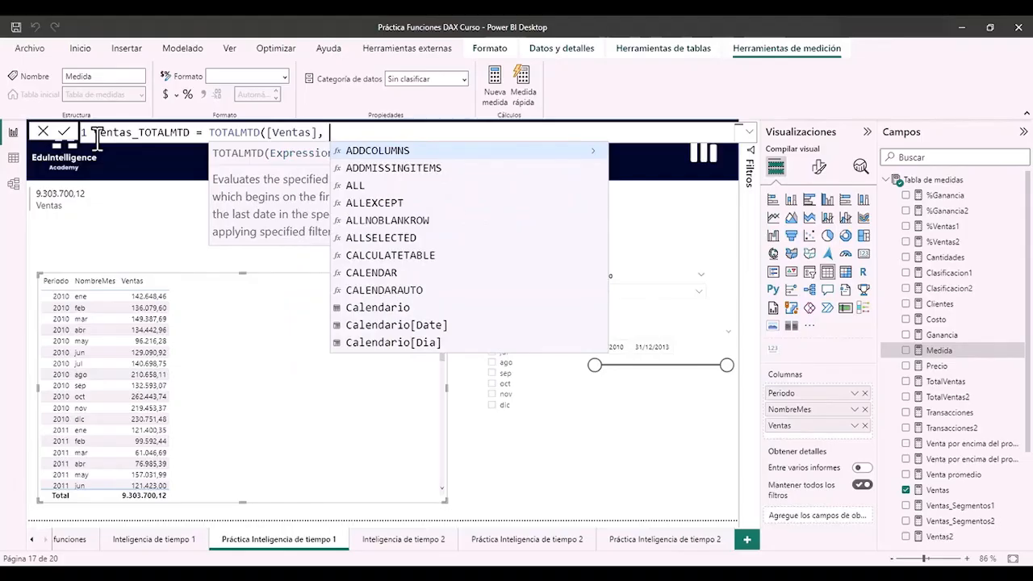
key(BackSpace)
text(Cal)
key(Down)
key(Down)
key(Down)
key(Tab)
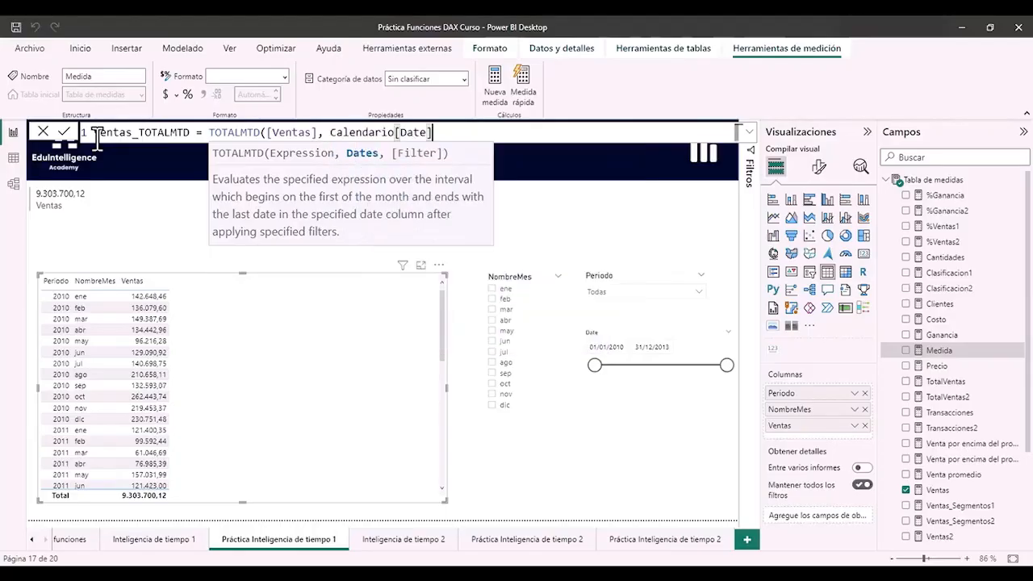
text())
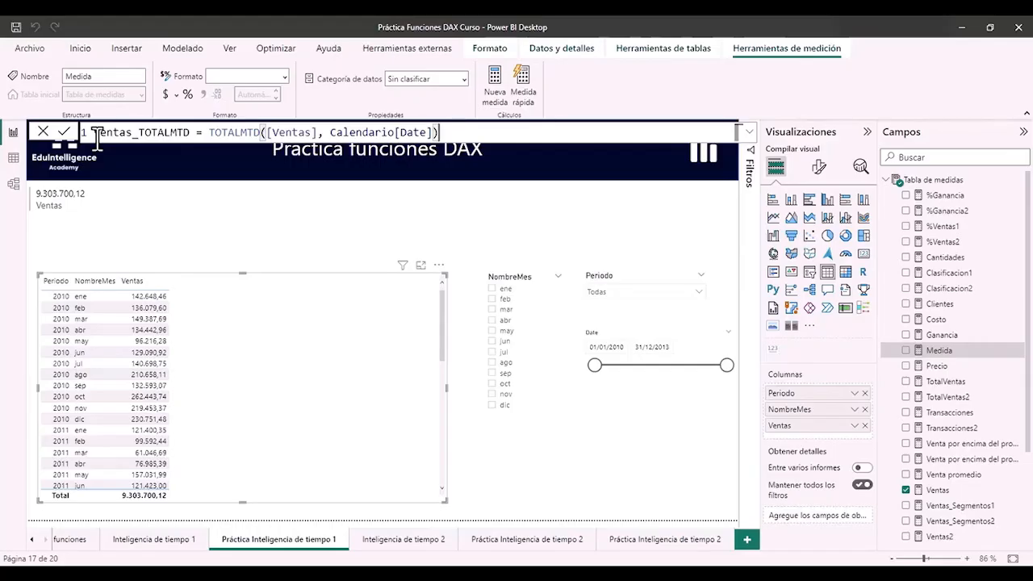
key(Return)
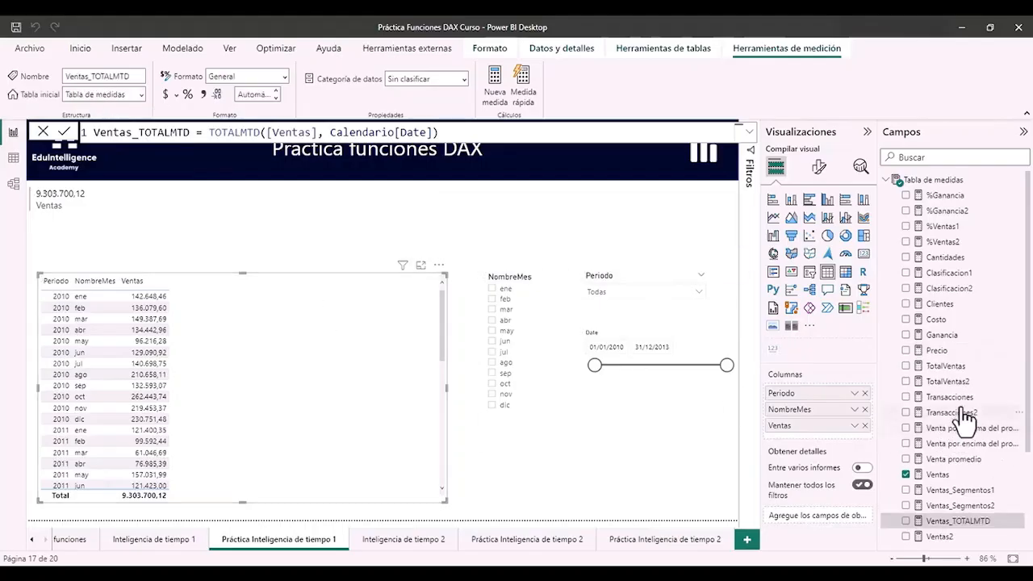
scroll(1001, 436, down, 3)
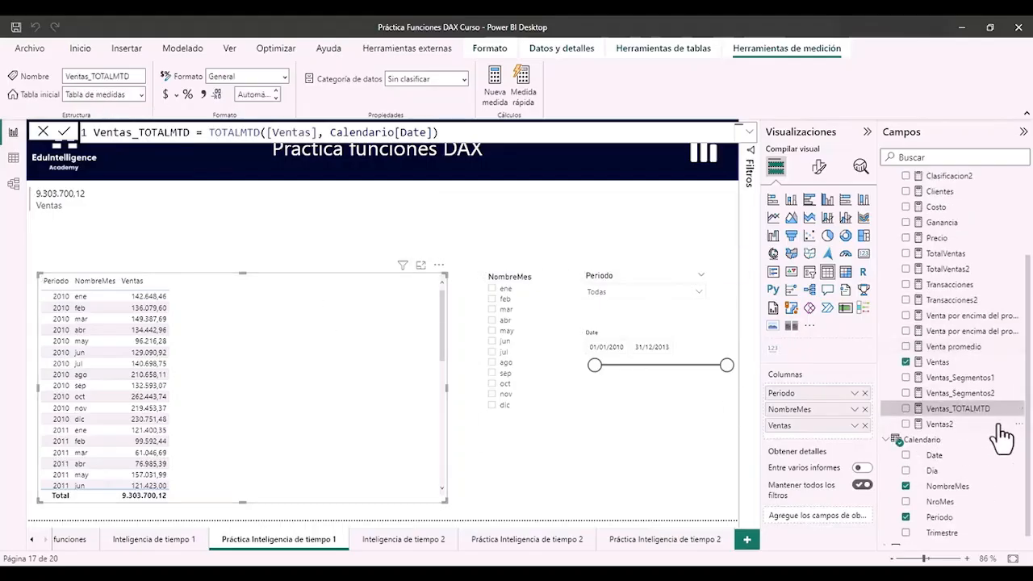
click(907, 409)
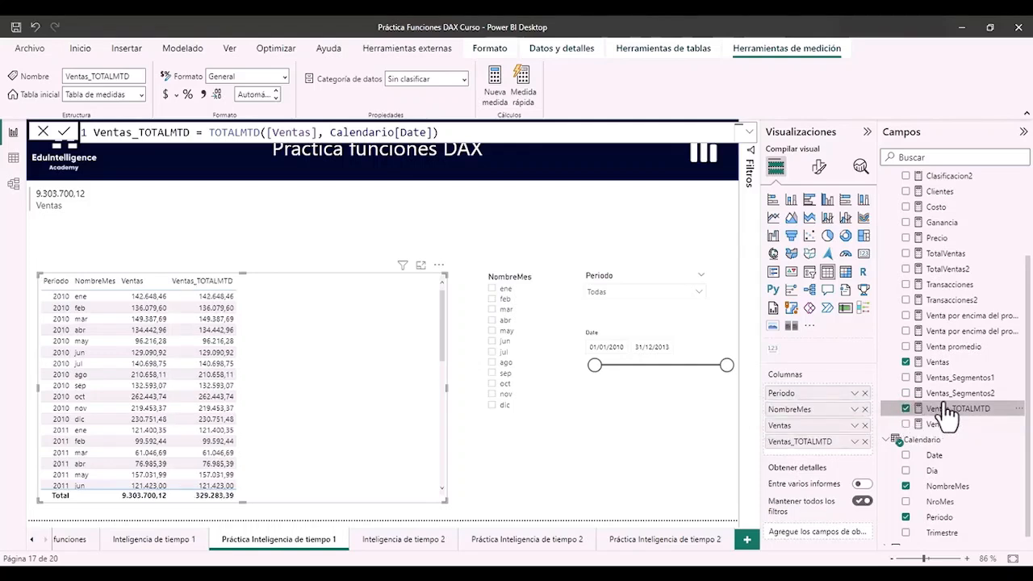
- Begin a new measure in Tabla de medidas named Ventas_DATESMTD, with CALCULATE evaluating [Ventas]
scroll(904, 420, up, 3)
click(947, 182)
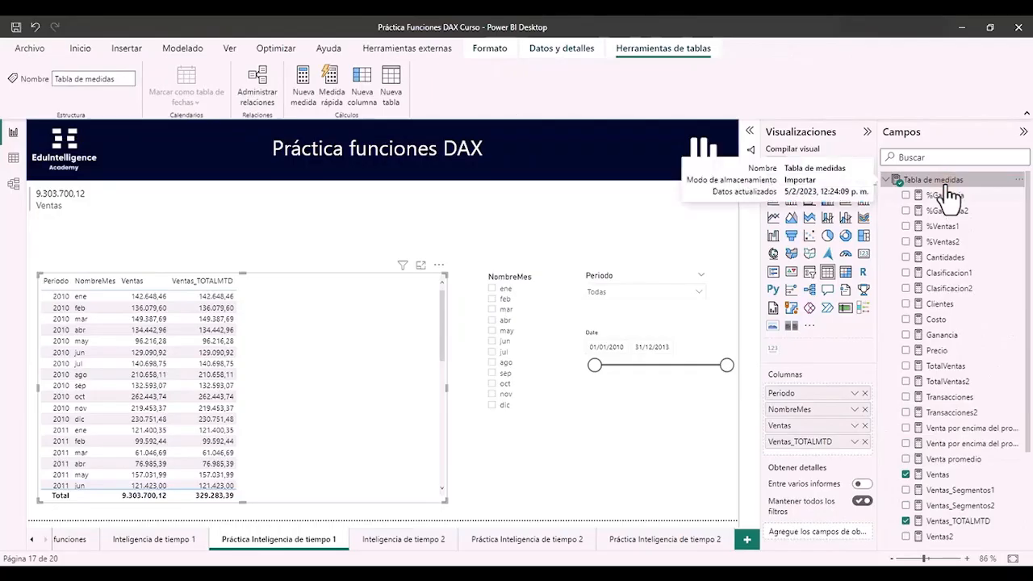
click(306, 91)
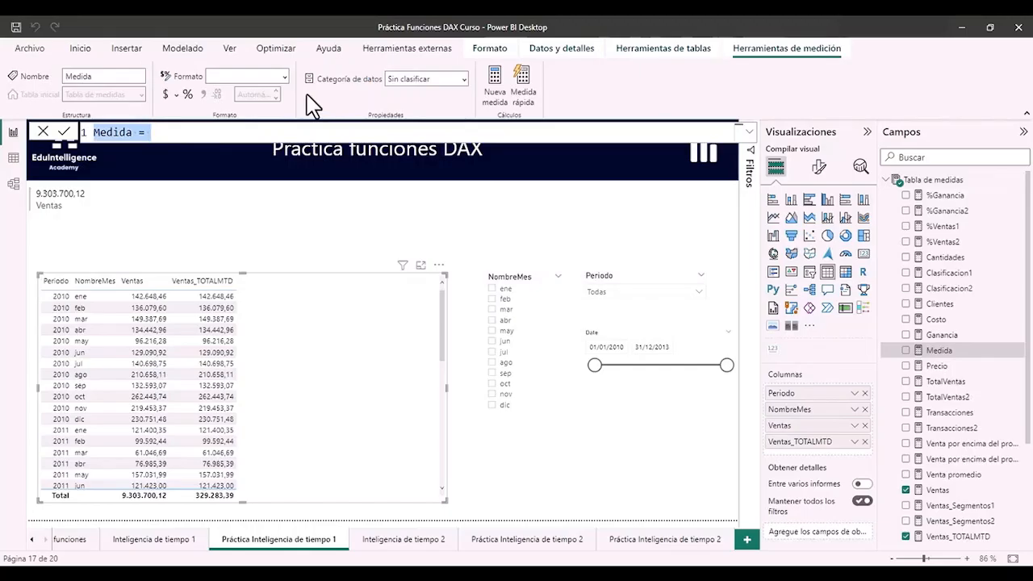
text(Ventas_DATESMTD = )
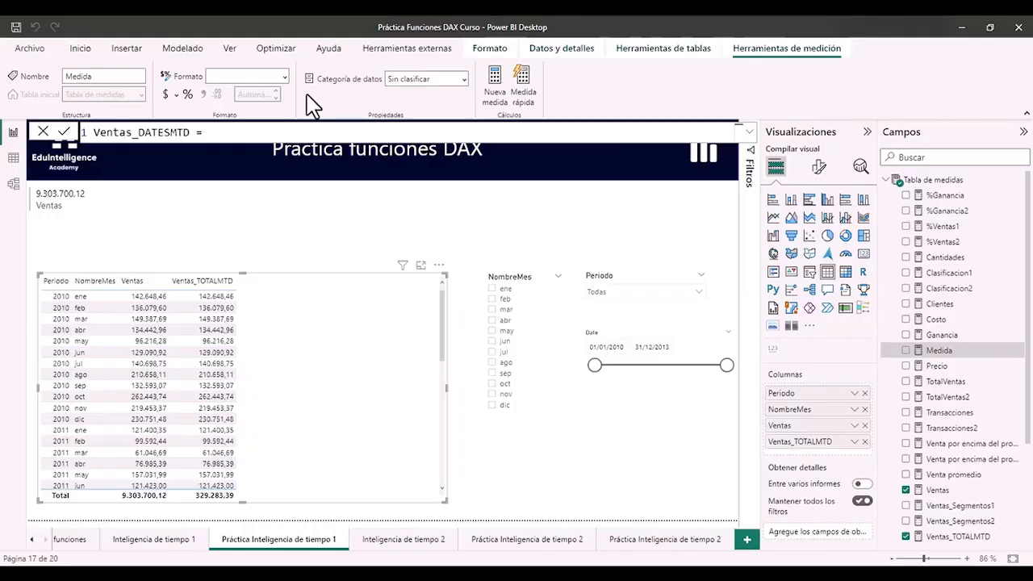
text(cal)
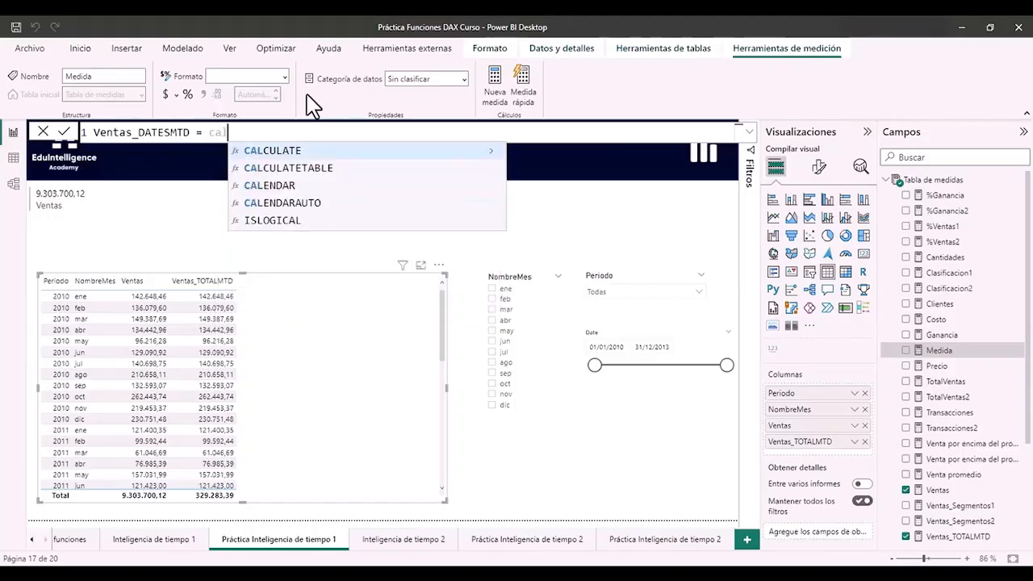
key(Tab)
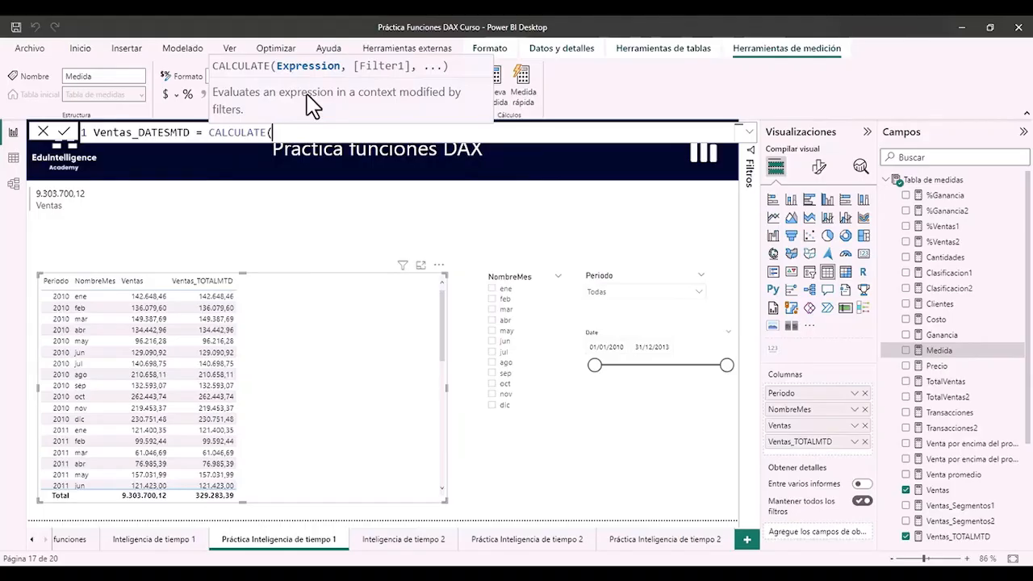
text(ventas)
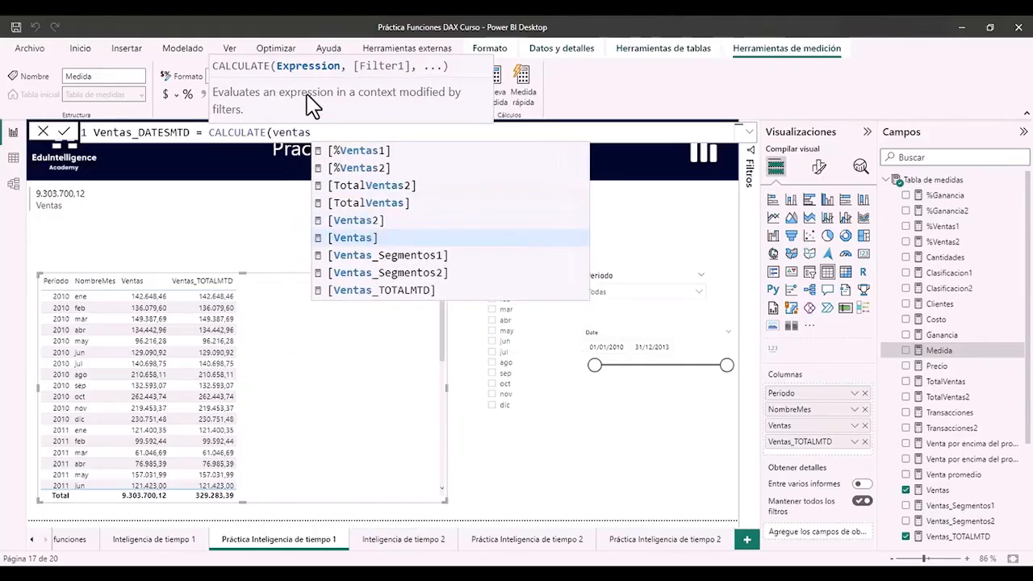
key(Tab)
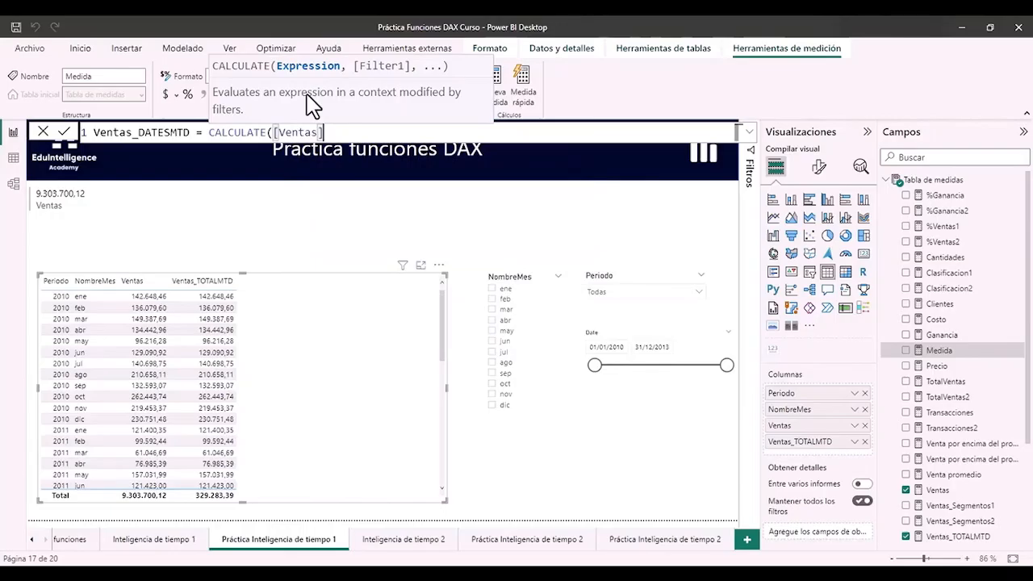
text(, )
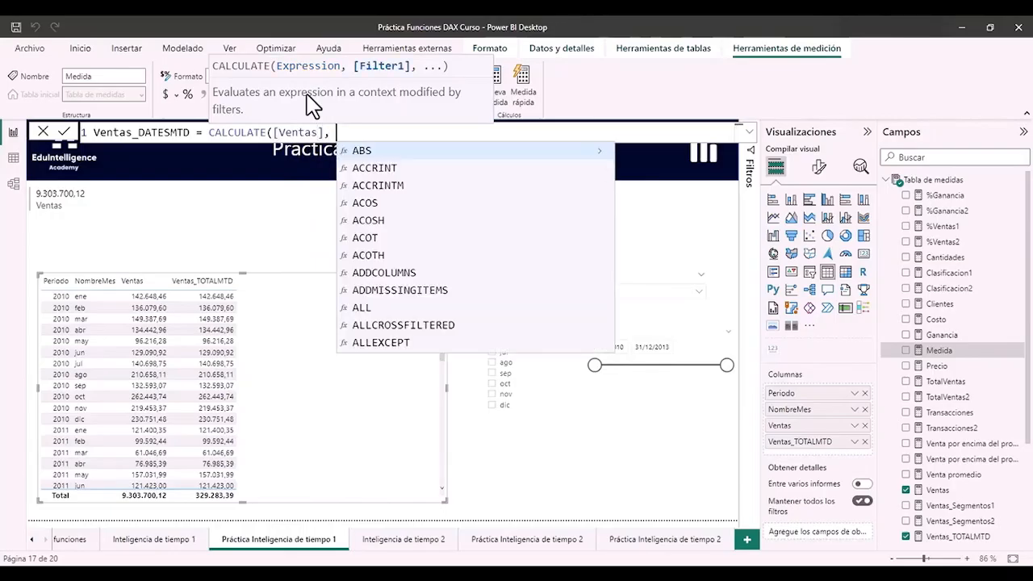
- Complete the CALCULATE formula with the filter DATESMTD(Calendario[Date]) and add the Ventas_DATESMTD measure to the table visual
text(dates)
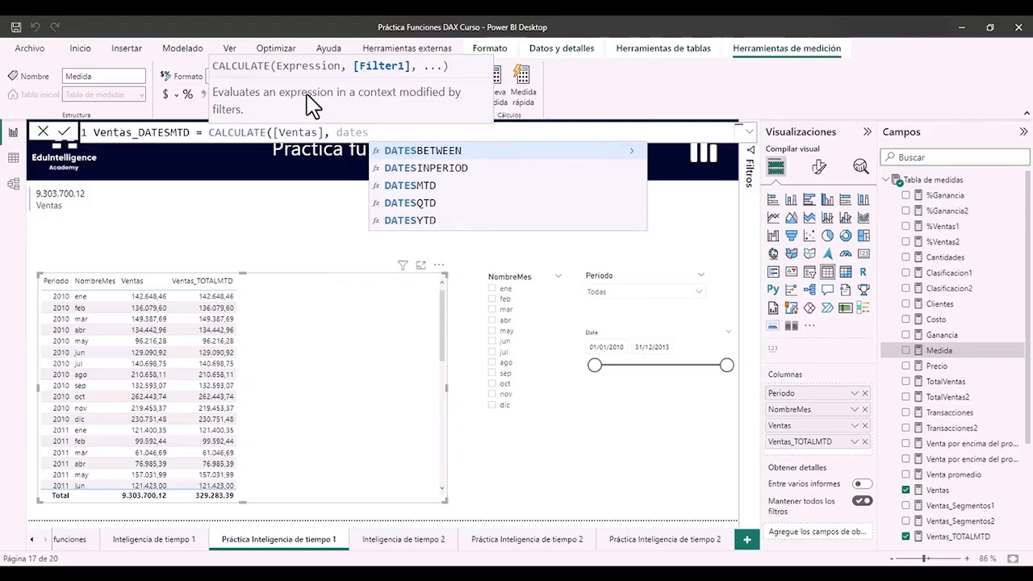
key(Down)
key(Down)
key(Tab)
text(cale)
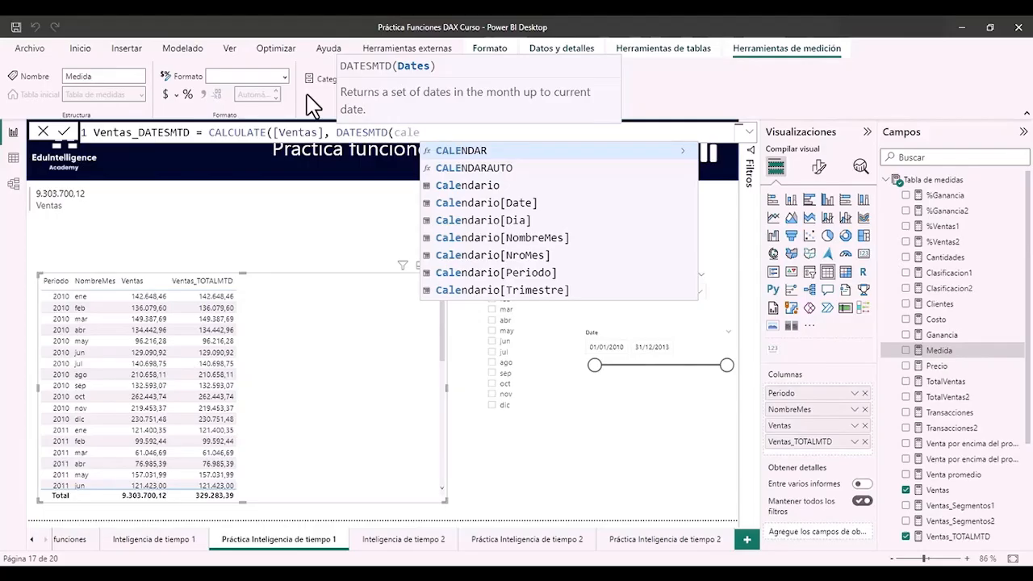
key(Down)
key(Down)
key(Down)
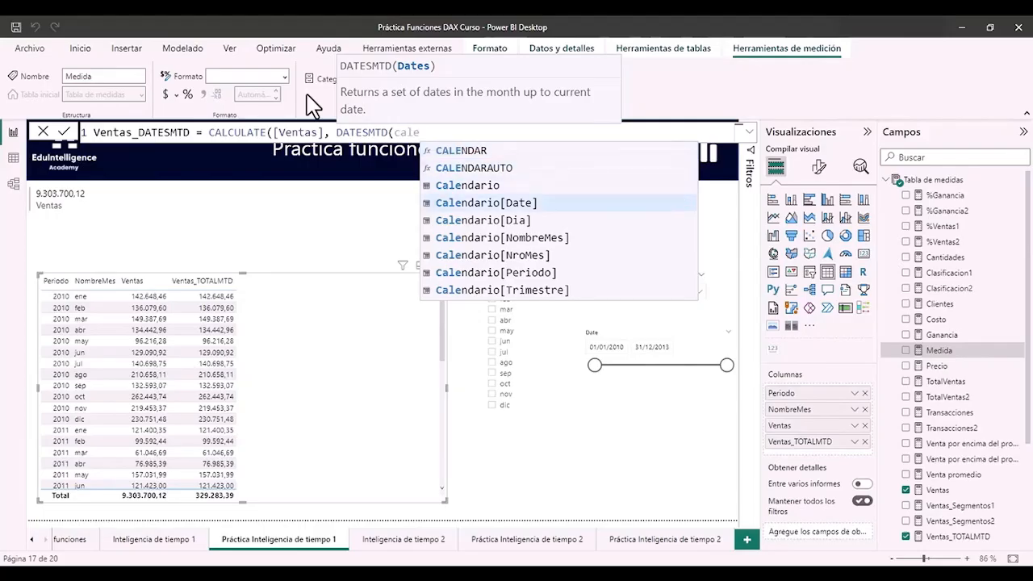
key(Tab)
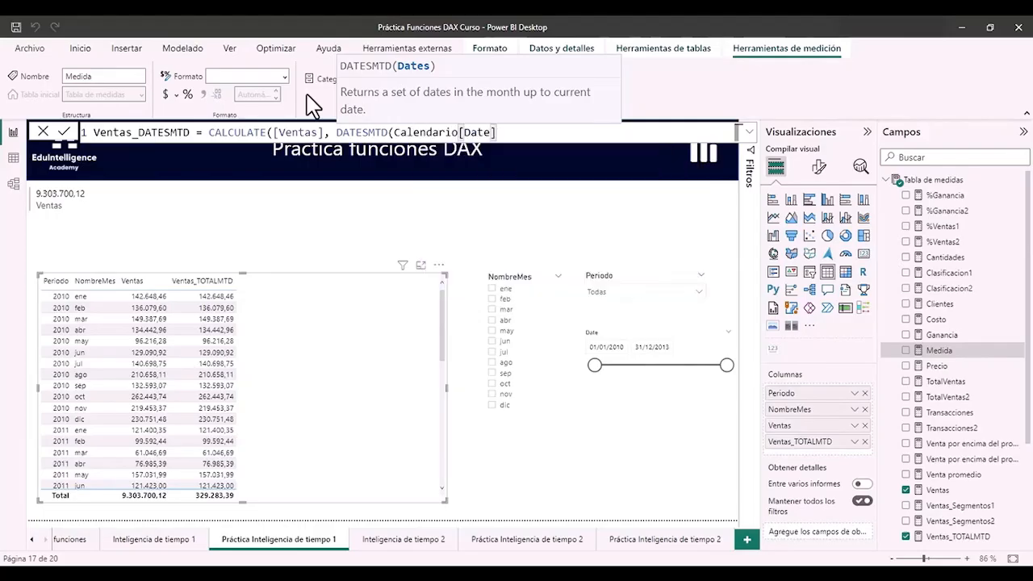
text())
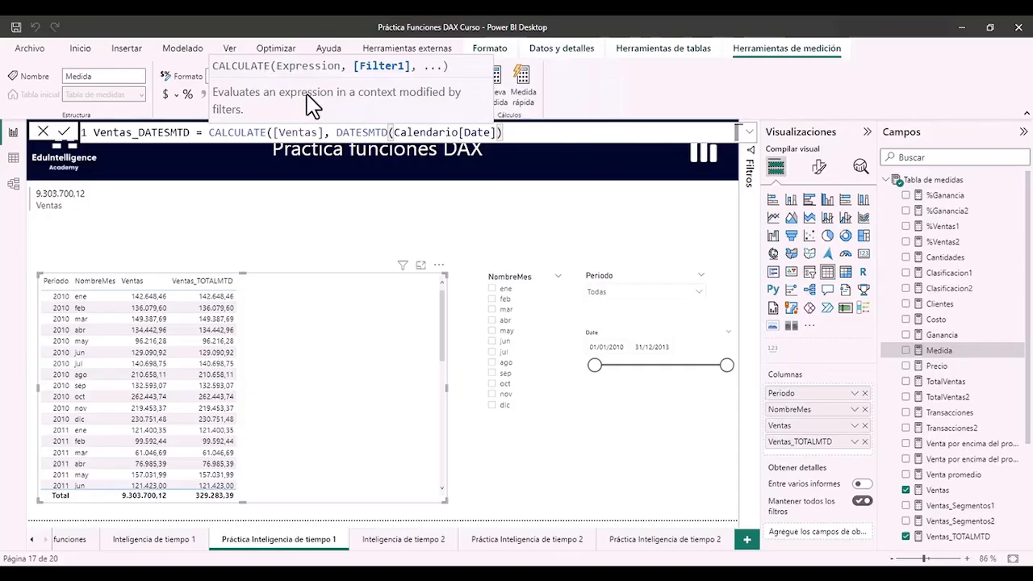
text())
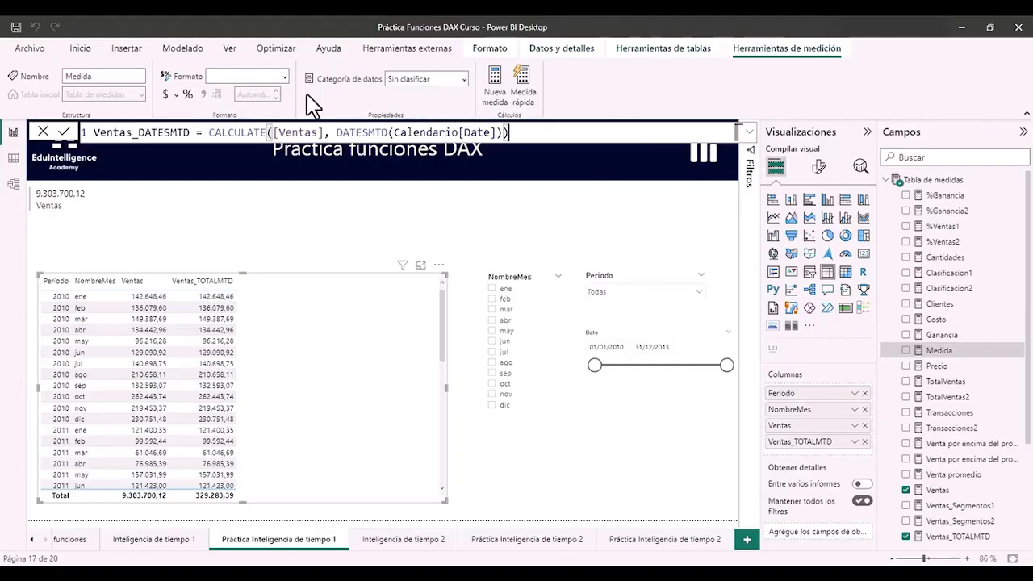
key(Return)
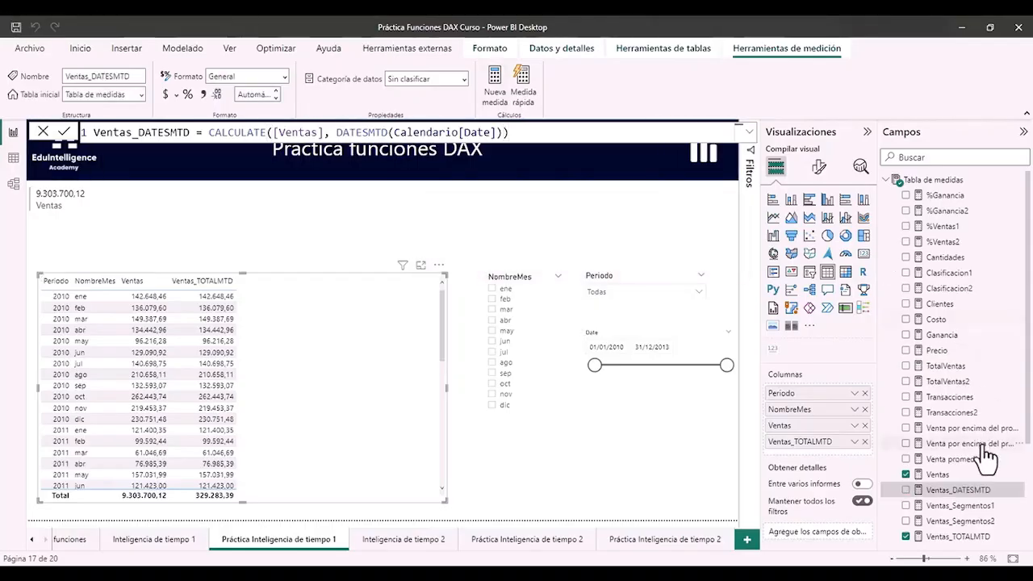
click(906, 490)
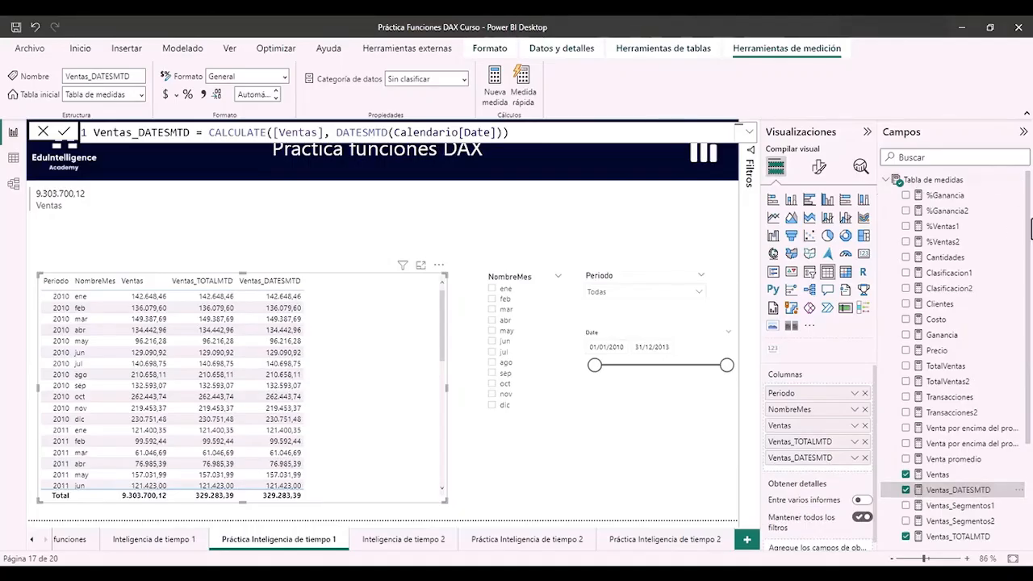
- Begin a new measure in Tabla de medidas named Ventas_TOTALYTD, using the TOTALYTD function
click(945, 181)
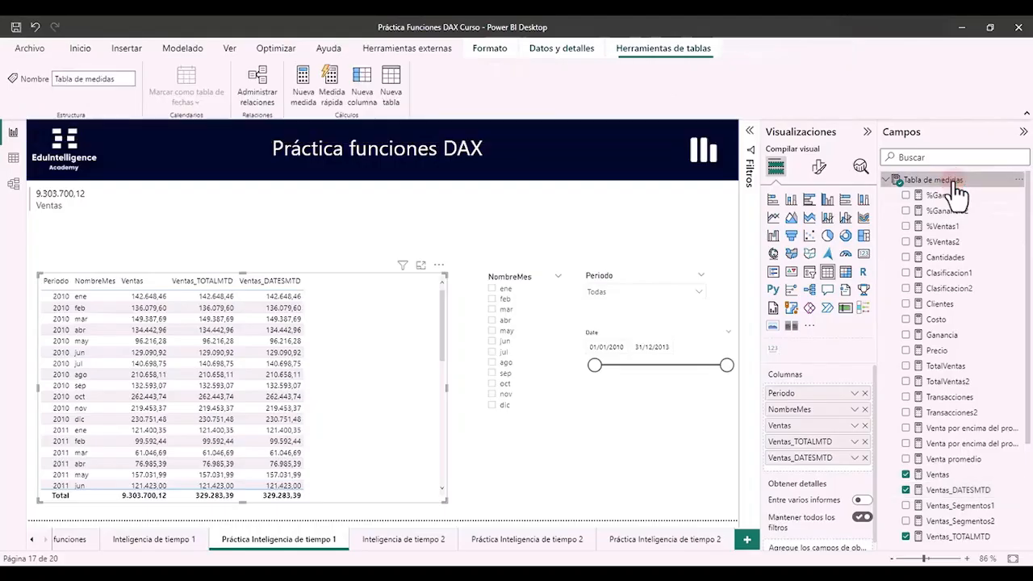
click(302, 92)
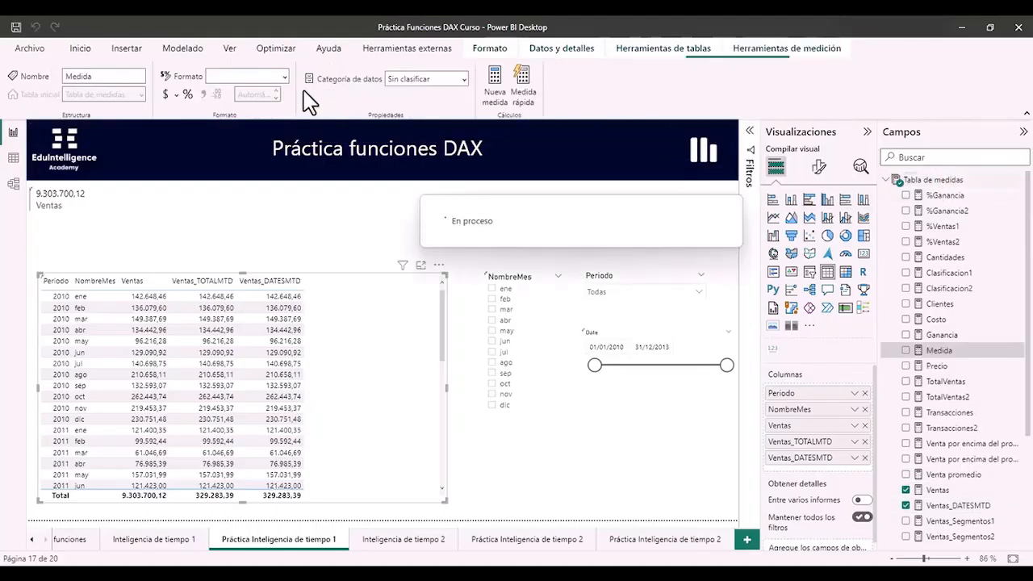
text(Ventas_TOTALYTD = total)
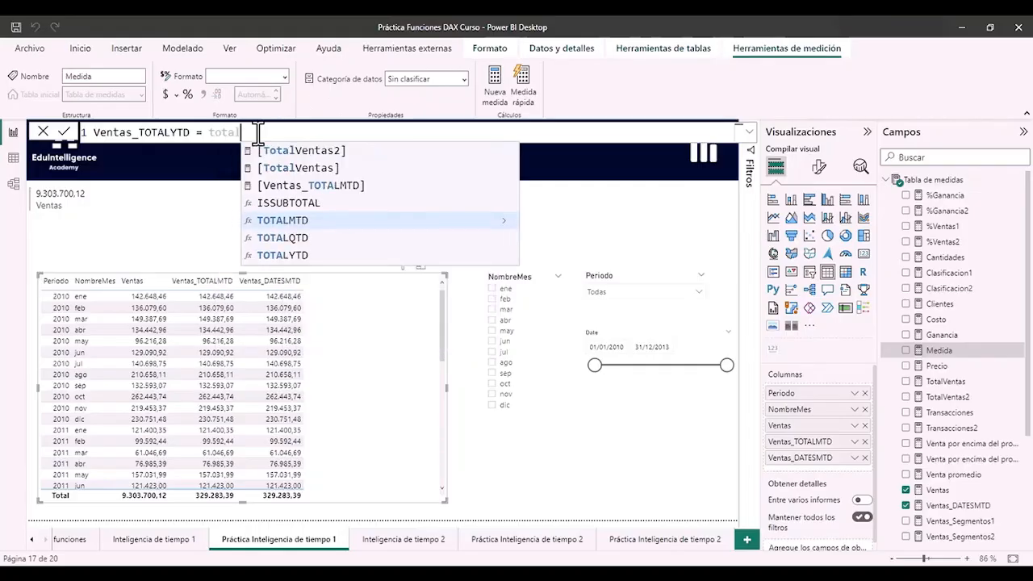
key(Down)
key(Down)
key(Tab)
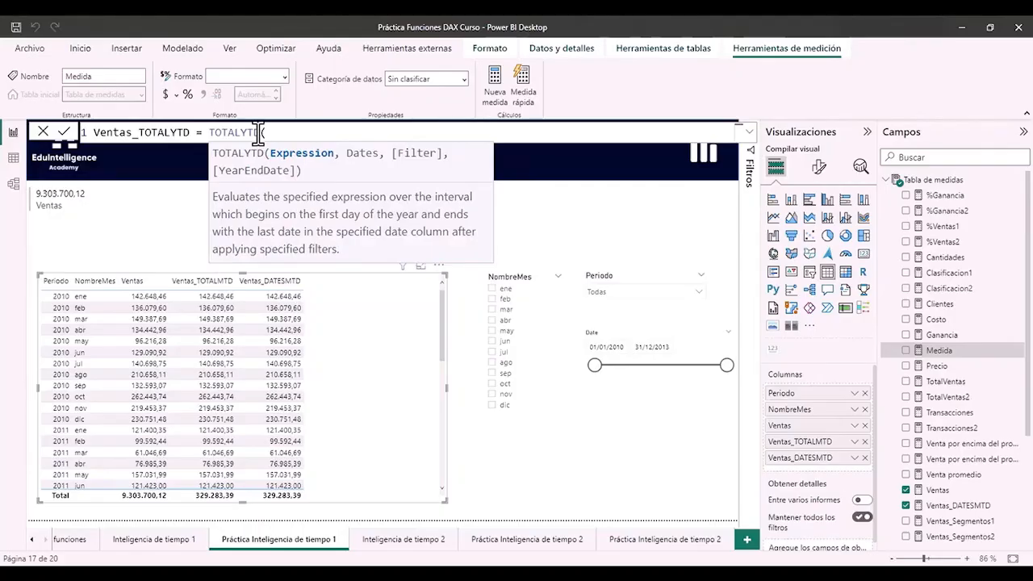
- Complete the TOTALYTD formula with [Ventas] and Calendario[Date], and add the Ventas_TOTALYTD measure to the table visual
text(ventas)
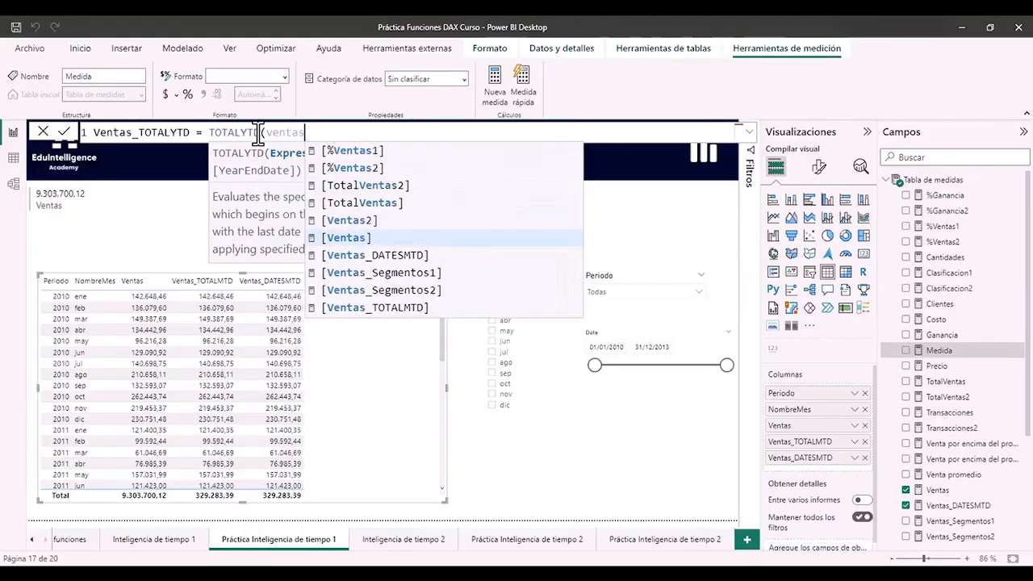
key(Down)
key(Up)
key(Tab)
text(, cale)
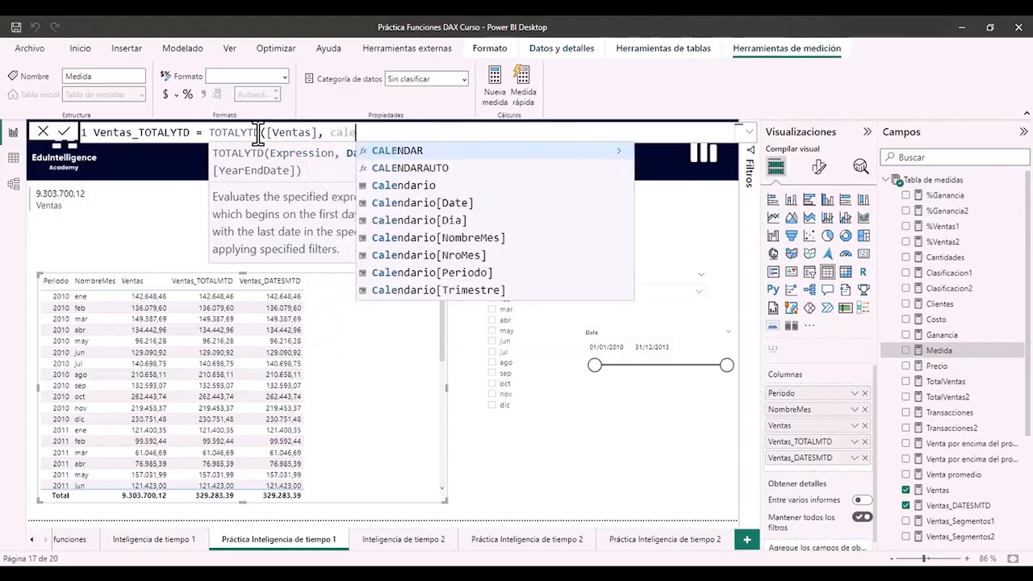
key(Down)
key(Down)
key(Down)
key(Tab)
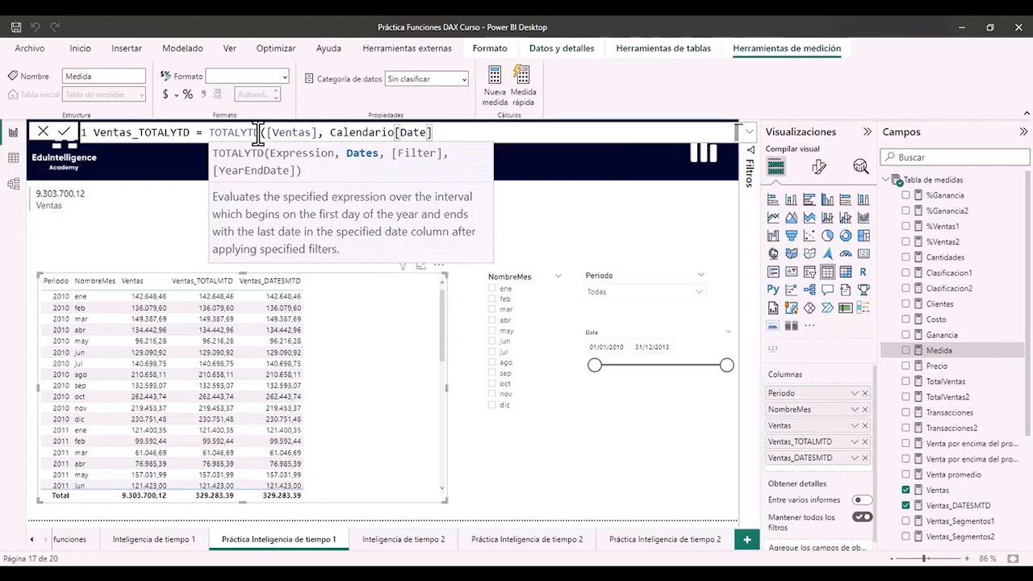
text())
key(Return)
click(906, 440)
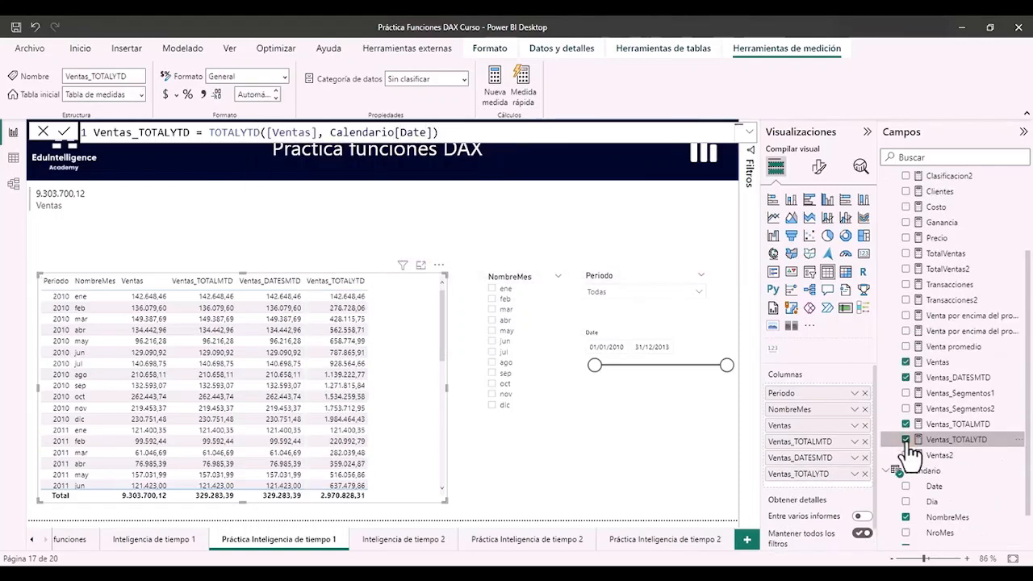
- Begin a new measure in Tabla de medidas named Ventas_DATESYTD, with CALCULATE evaluating [Ventas]
scroll(945, 450, up, 3)
click(949, 180)
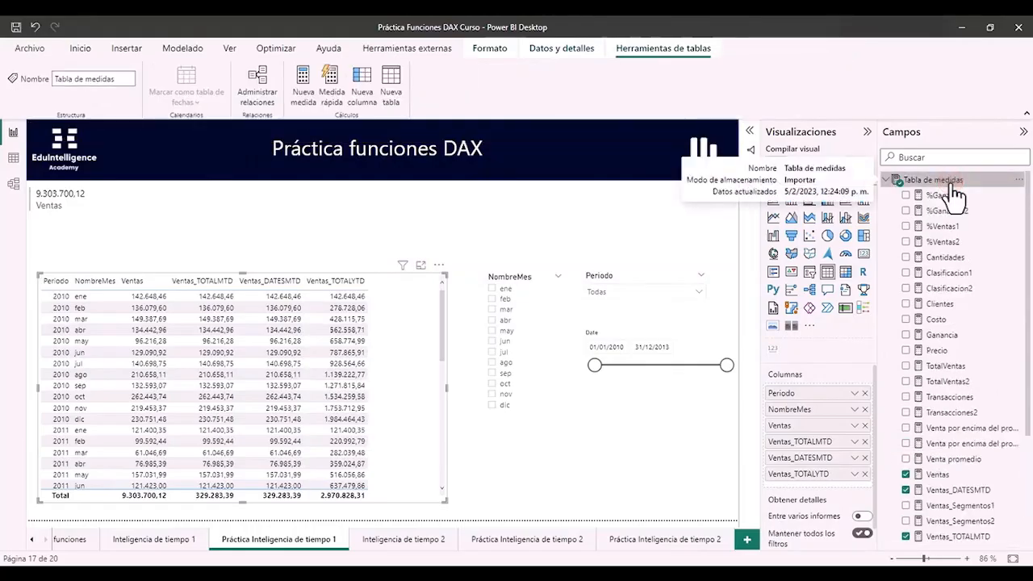
click(311, 105)
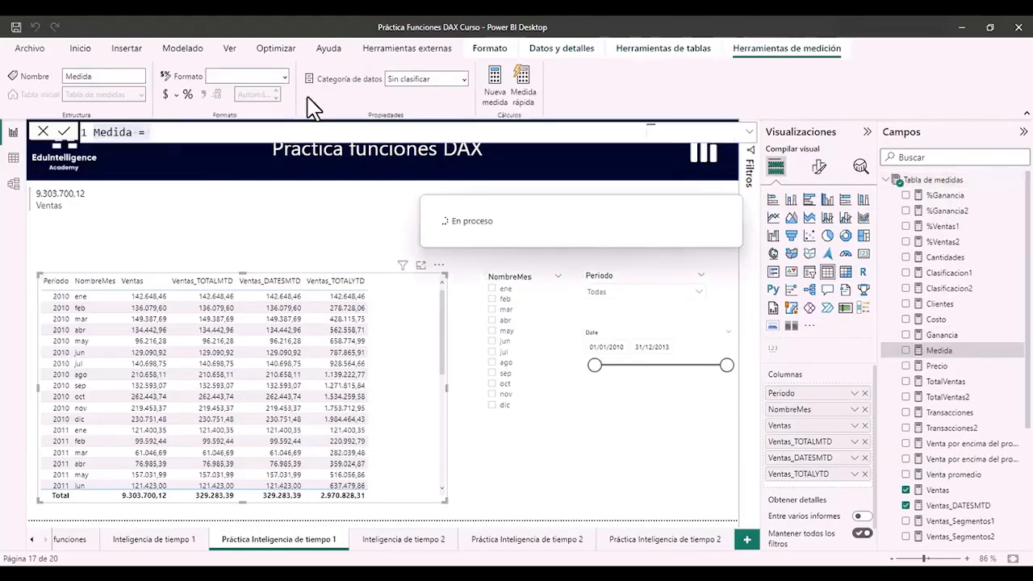
text(V)
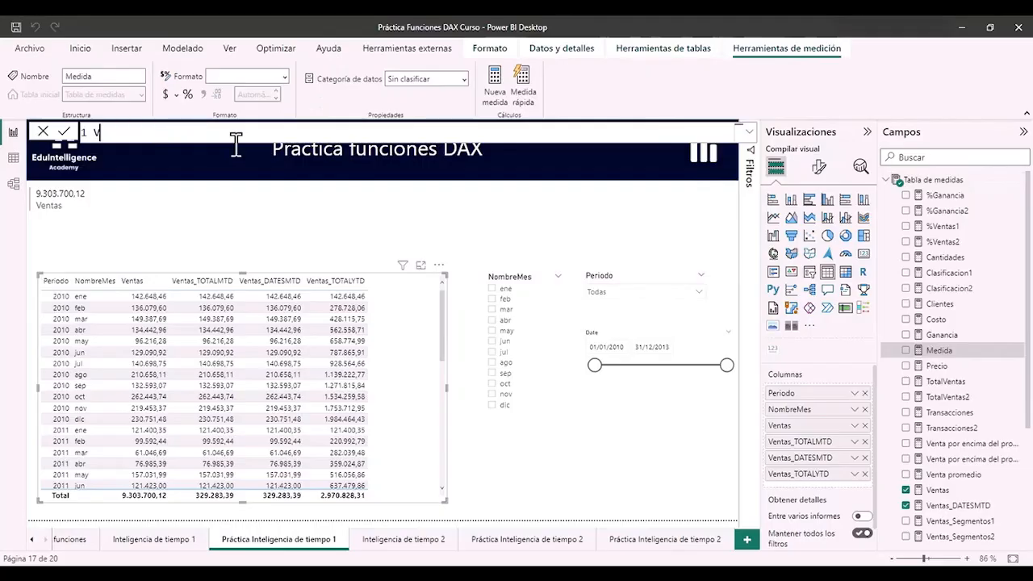
text(entas_DATESY)
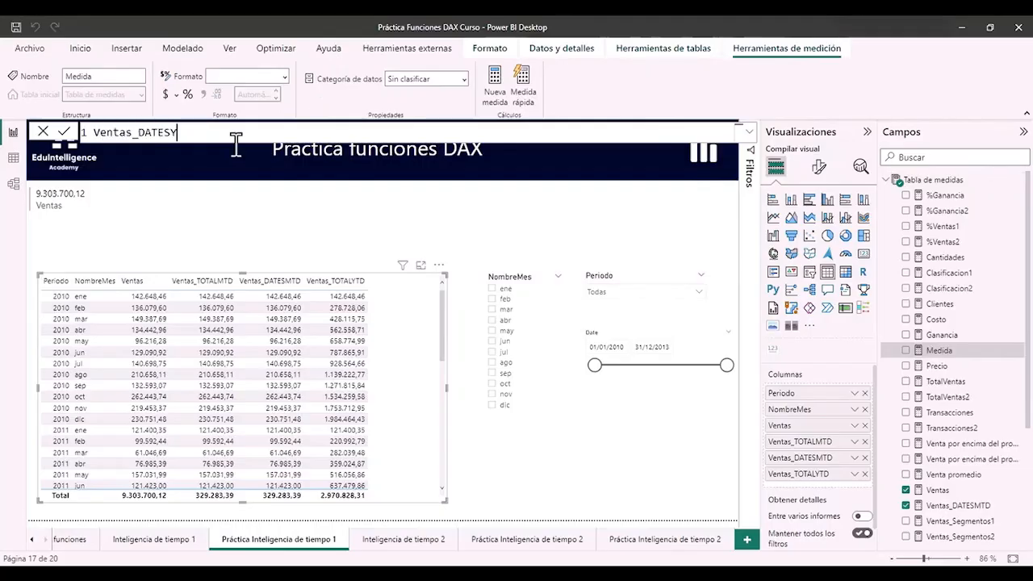
text(TD = CALCULATE()
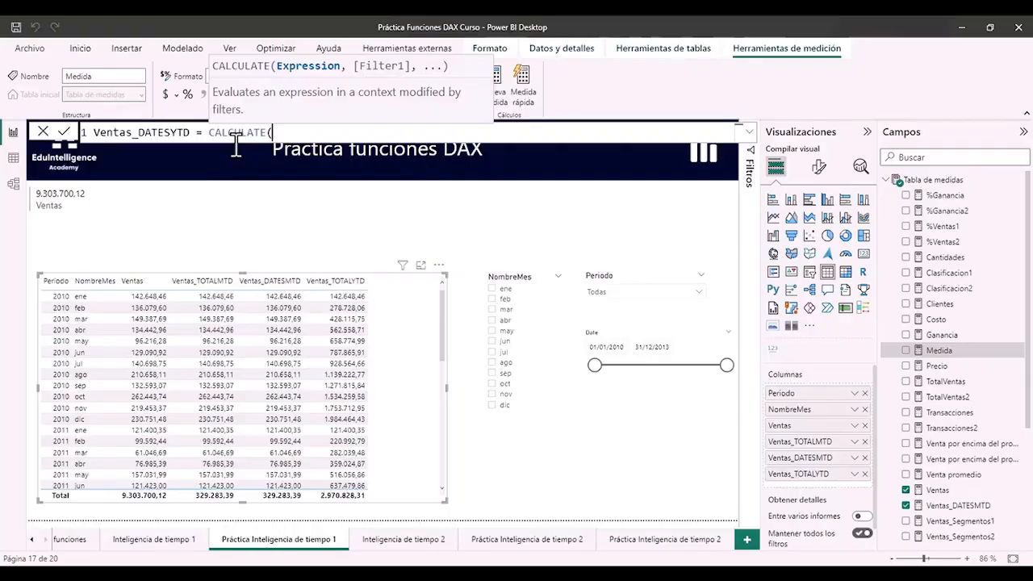
text(ventas)
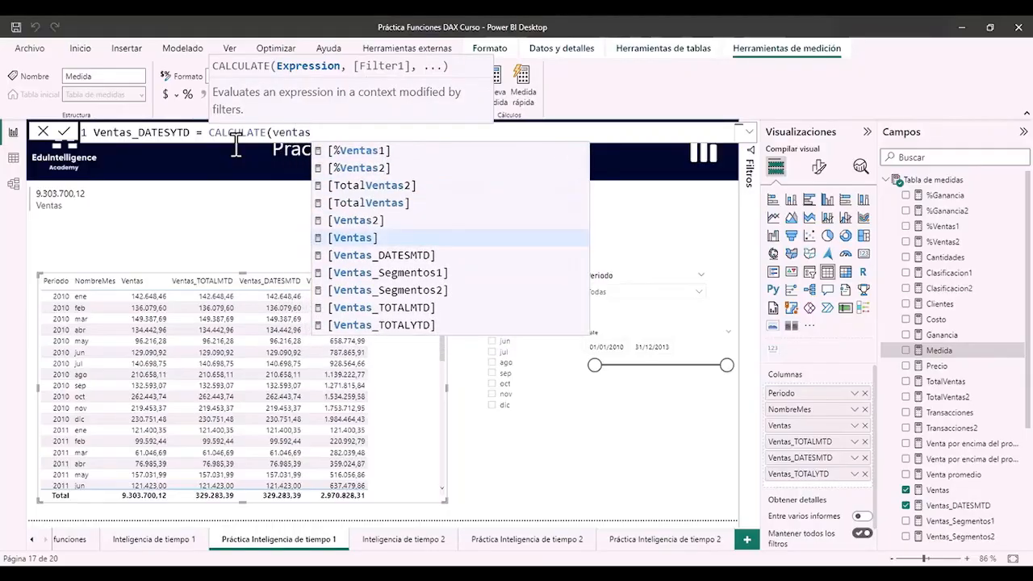
key(Tab)
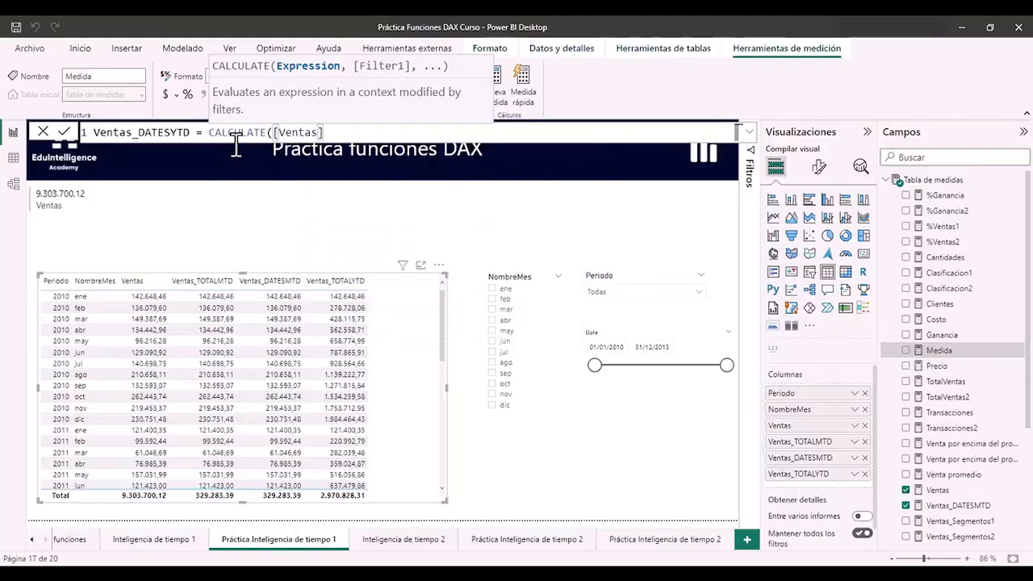
- Complete the CALCULATE formula with the filter DATESYTD(Calendario[Date], "31/12") and add the Ventas_DATESYTD measure to the table visual
text(,)
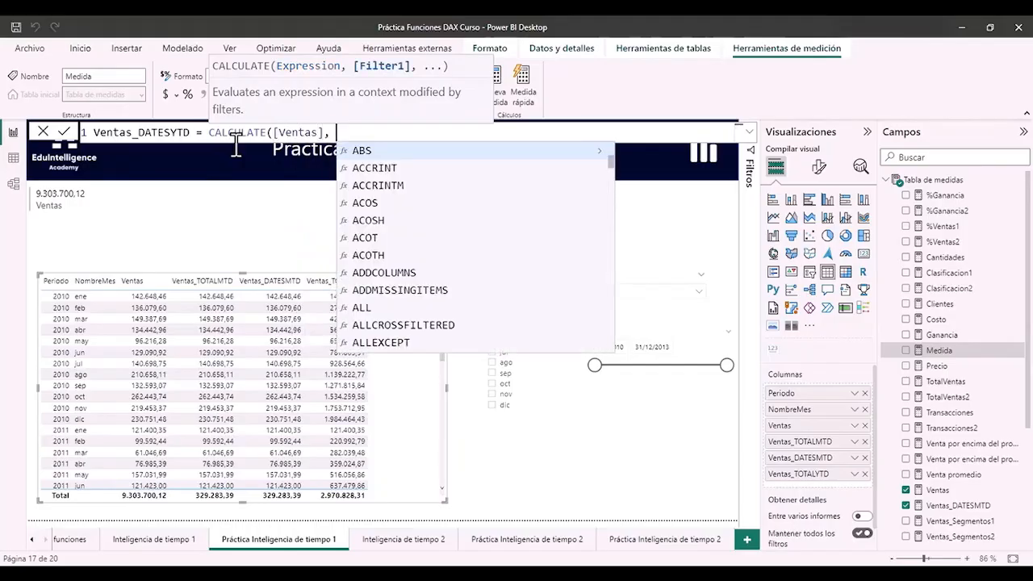
text( dates)
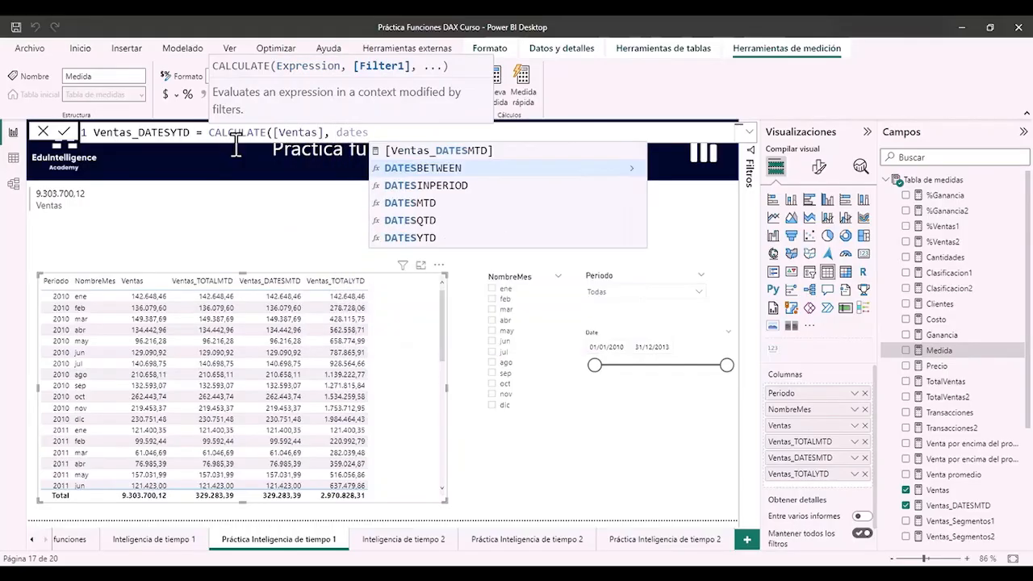
text(ytd)
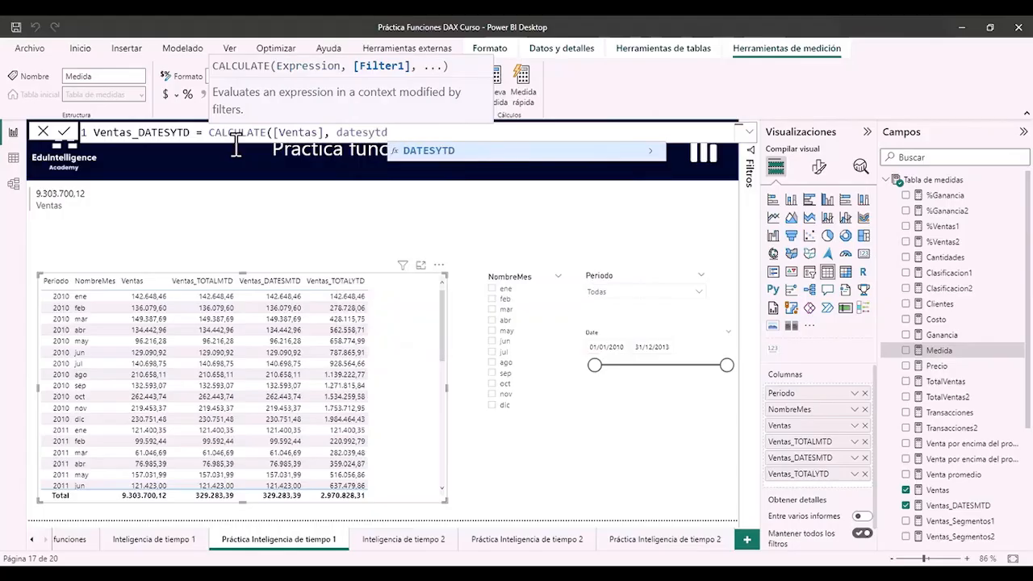
key(Tab)
text(ca)
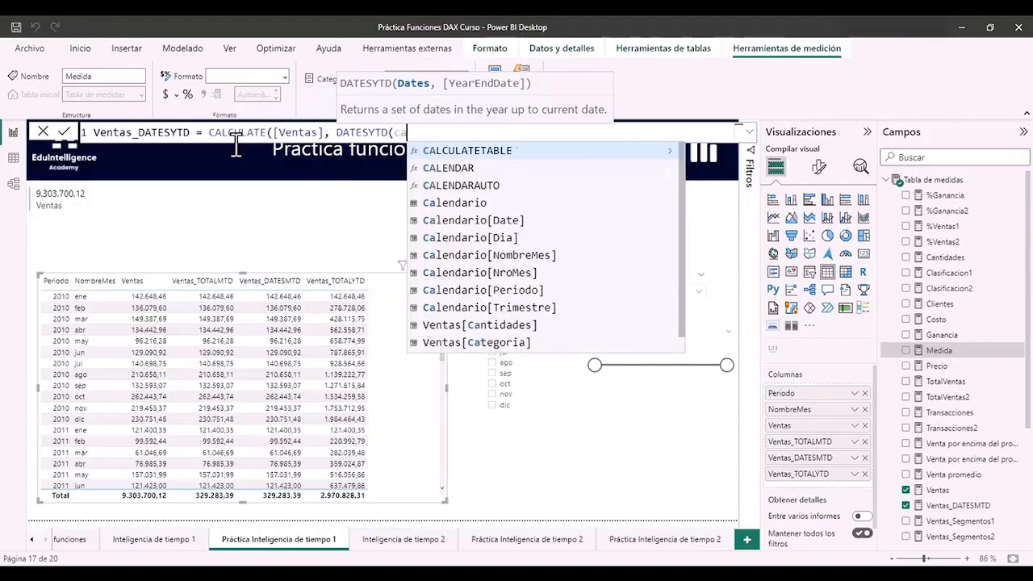
text(lendario)
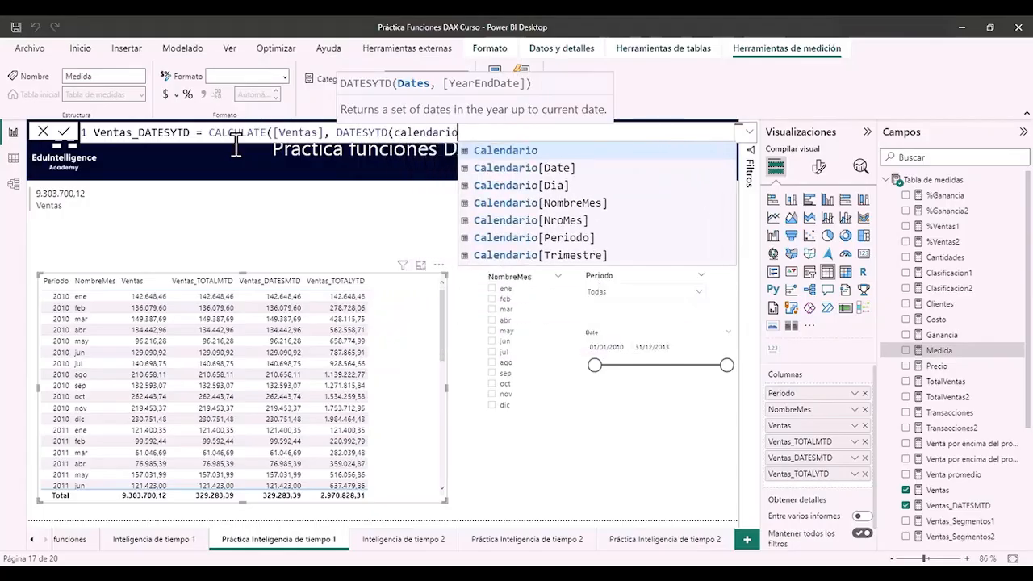
key(Down)
key(Tab)
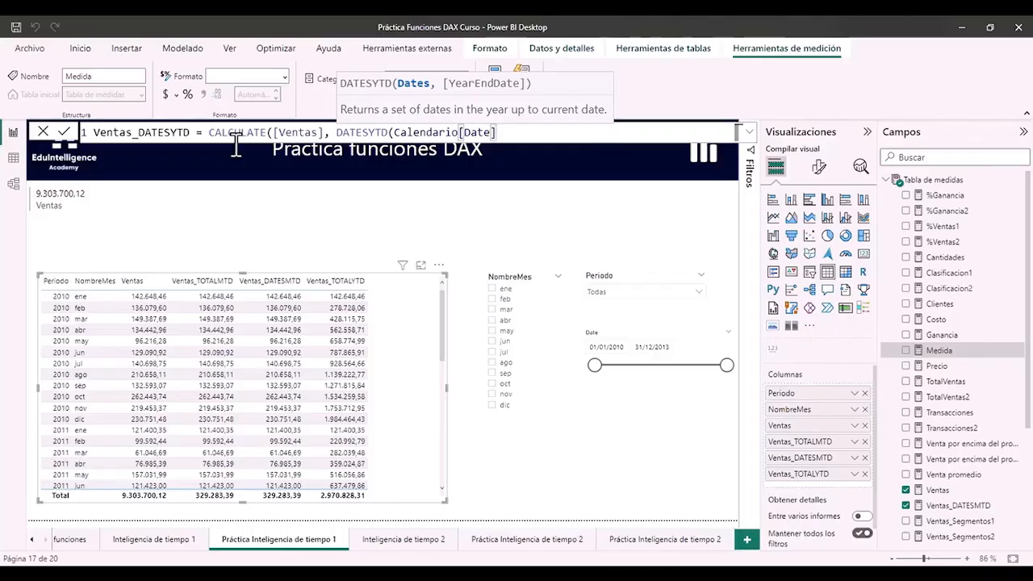
text(,)
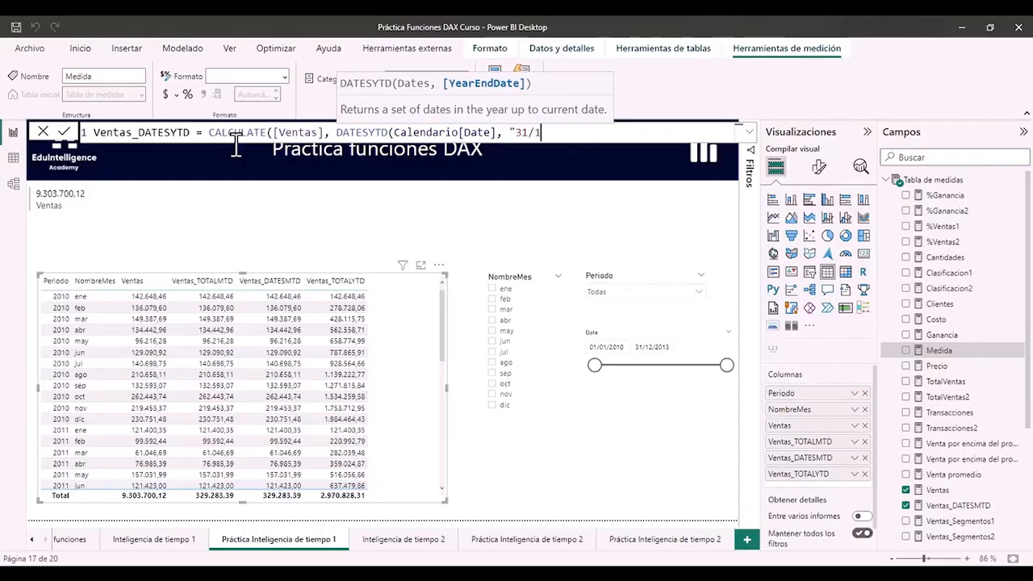
text("31/12"))
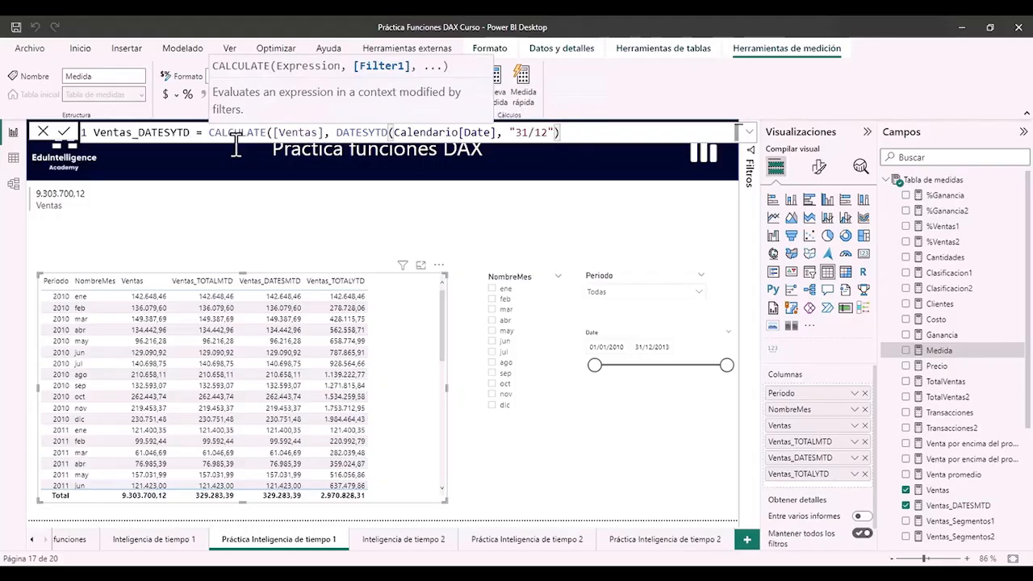
text())
key(Return)
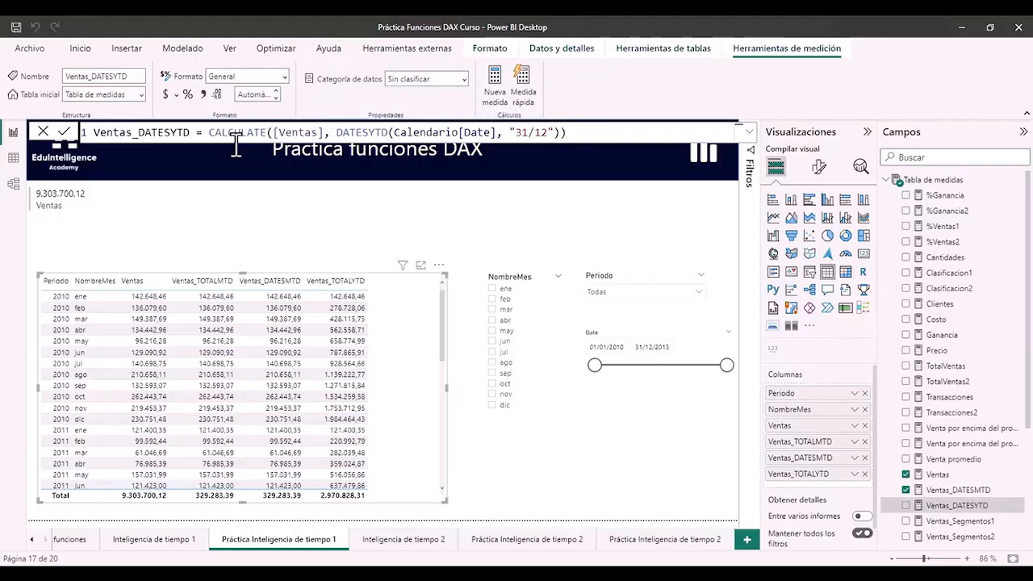
click(907, 507)
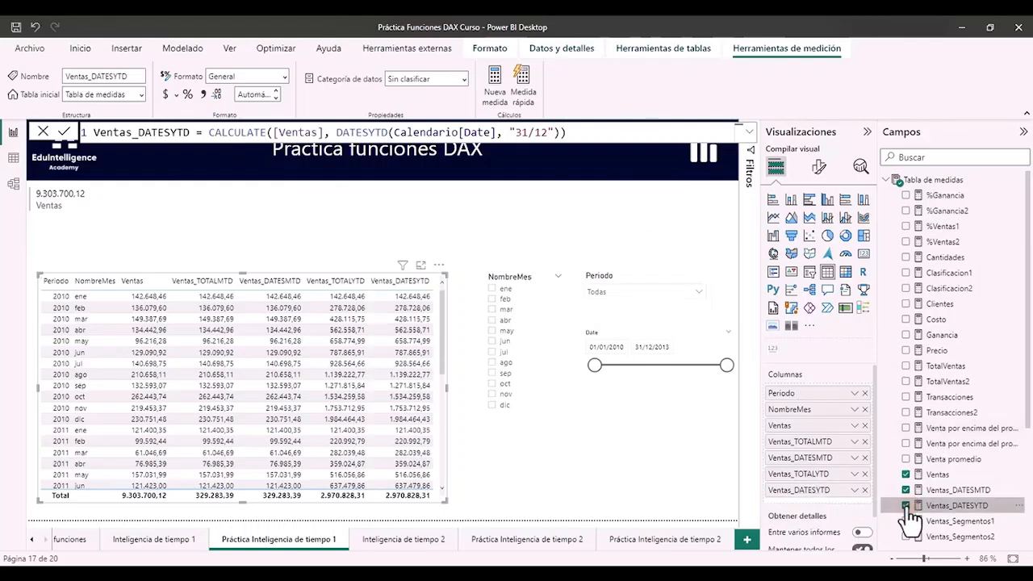
- Add Ventas_TOTALMTD, Ventas_DATESMTD, Ventas_TOTALYTD and Ventas_DATESYTD to the multi-row card that shows Ventas
click(241, 210)
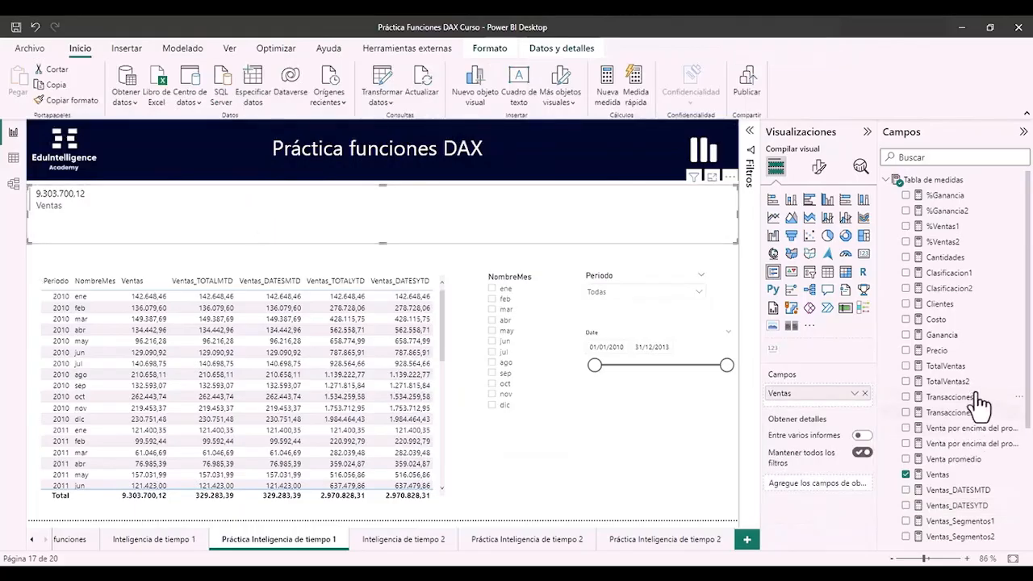
scroll(979, 394, down, 3)
click(906, 439)
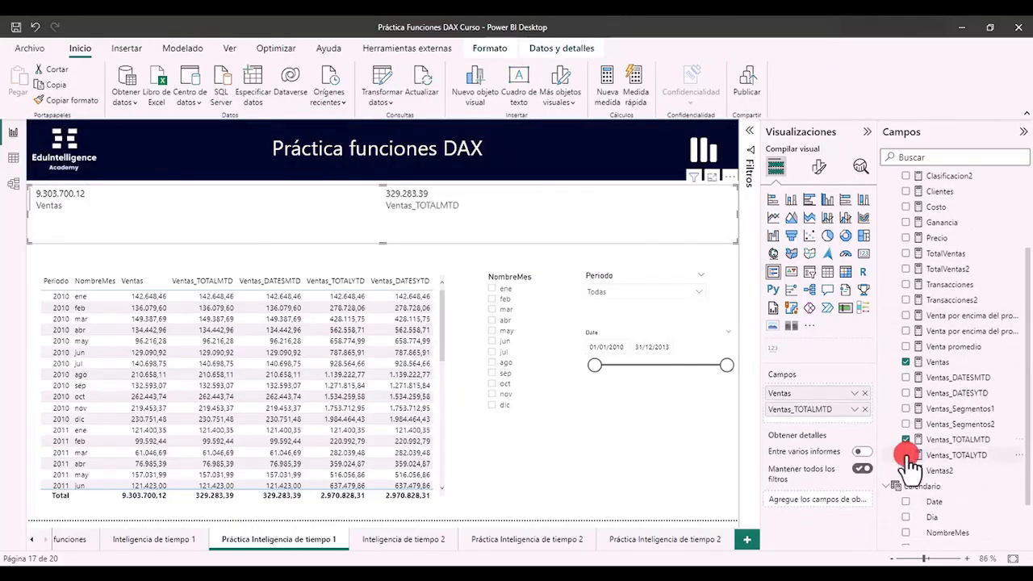
click(906, 455)
click(906, 377)
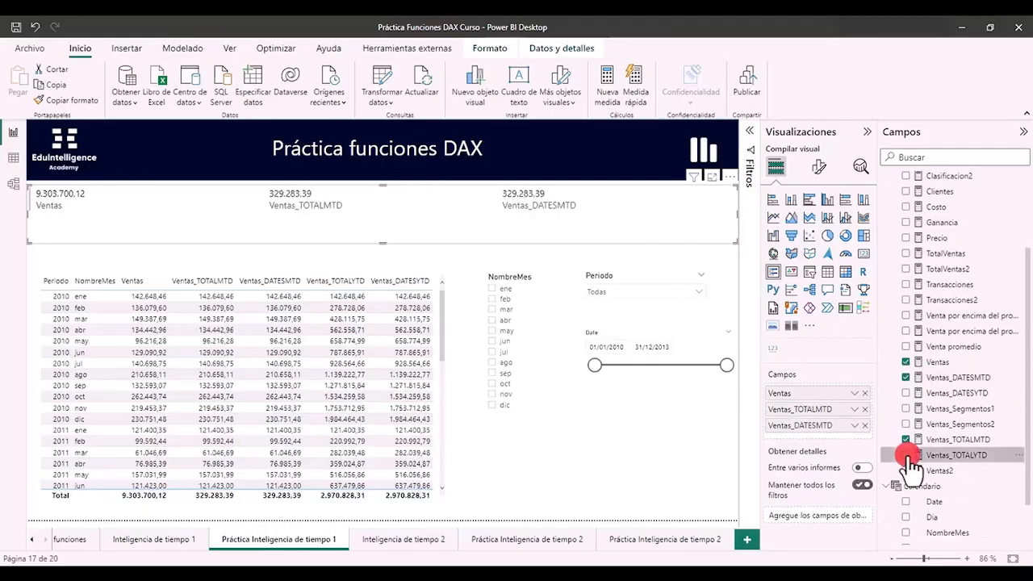
click(906, 394)
- Enlarge the sales table by extending its upper edge towards the multi-row card, and select the card
click(237, 283)
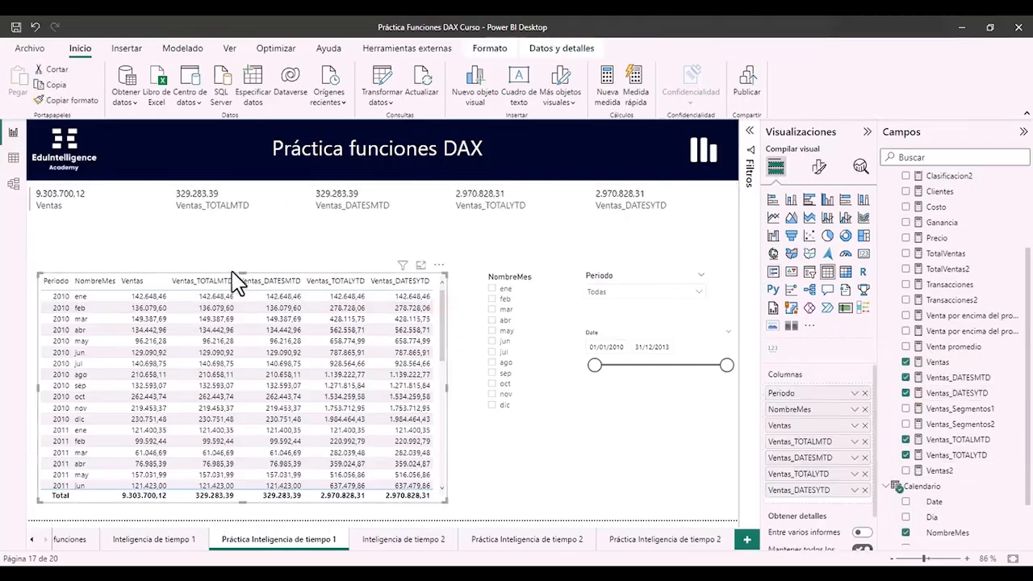
click(244, 262)
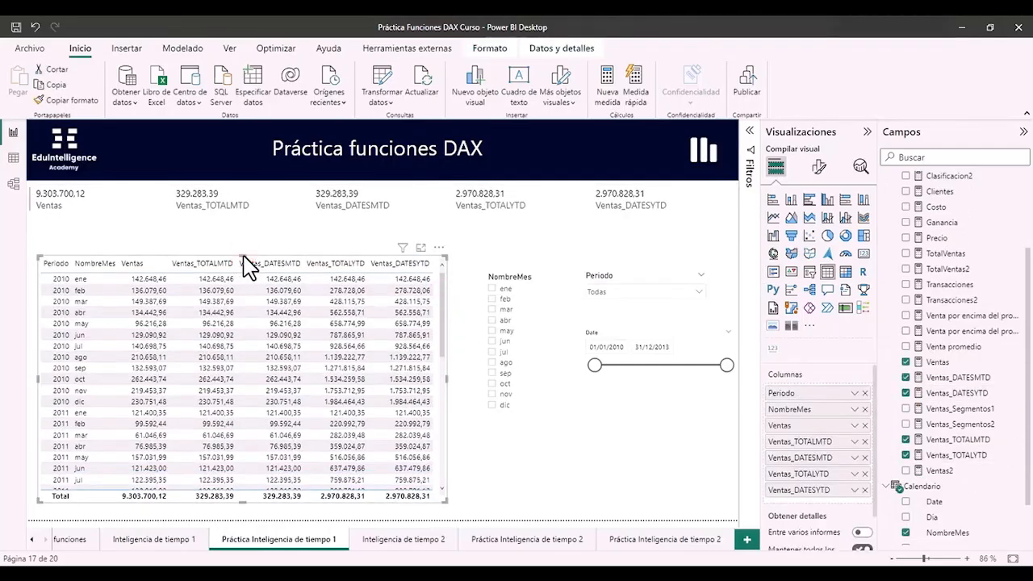
click(137, 231)
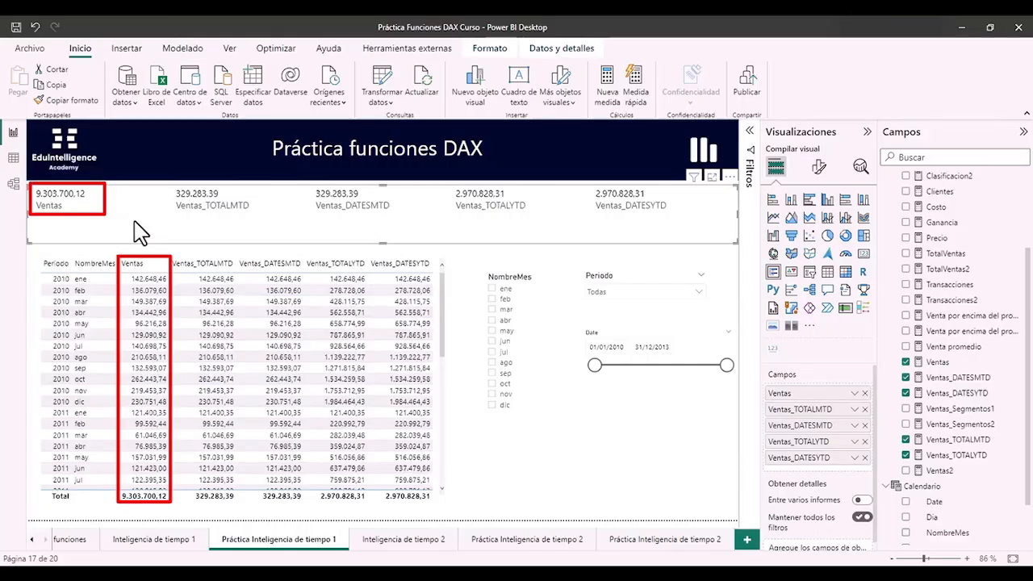
- Compare the card's Ventas_TOTALMTD and Ventas_DATESMTD values with the matching table columns, from the first 2010 rows to December 2013
scroll(122, 440, down, 10)
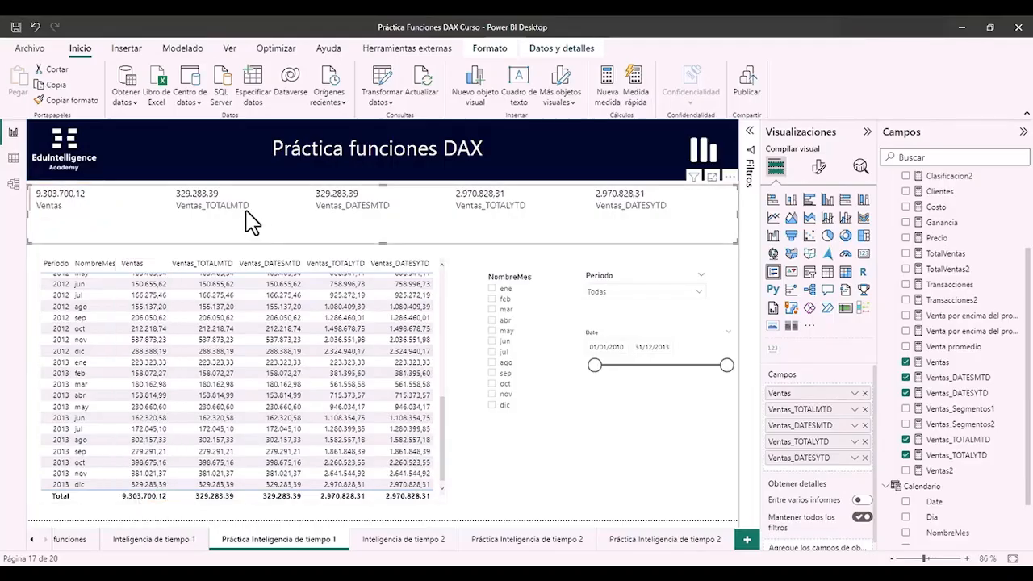
scroll(201, 368, up, 10)
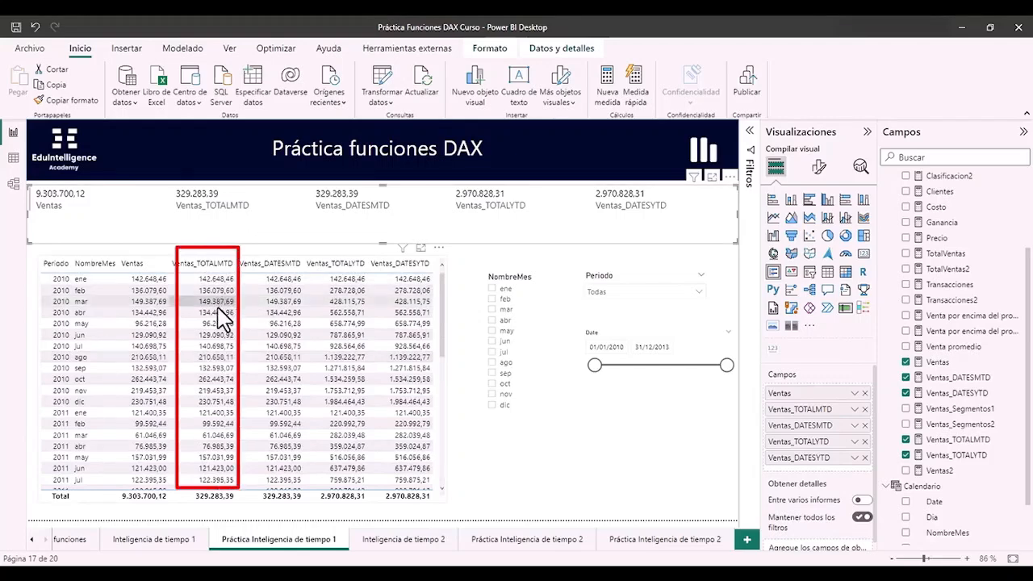
scroll(219, 335, down, 5)
scroll(220, 335, down, 5)
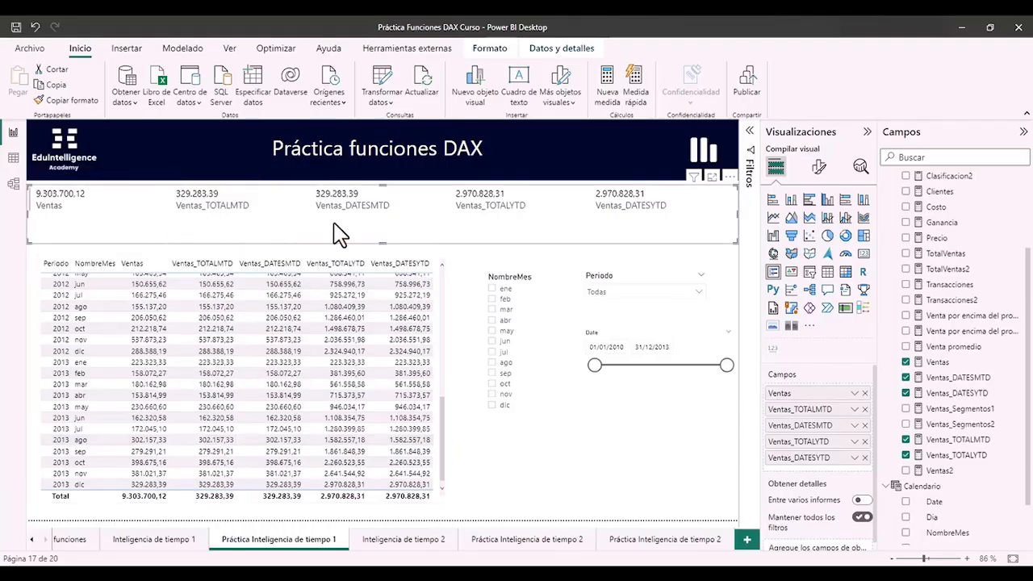
scroll(292, 355, up, 5)
scroll(292, 355, up, 5)
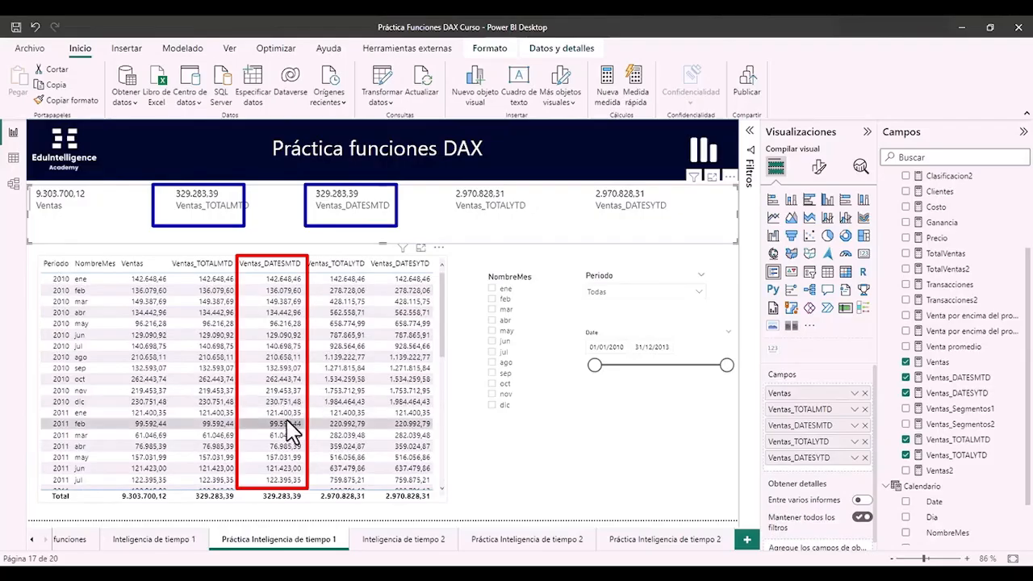
- Compare the card's Ventas_TOTALYTD and Ventas_DATESYTD values with the matching table columns and totals, from the 2010 rows to December 2013
scroll(292, 434, down, 10)
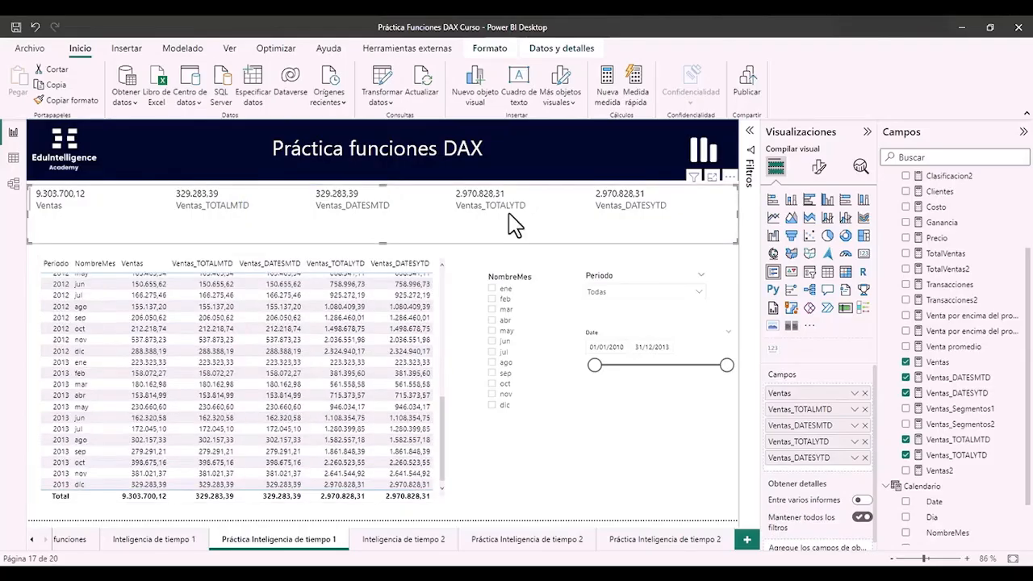
scroll(339, 460, up, 10)
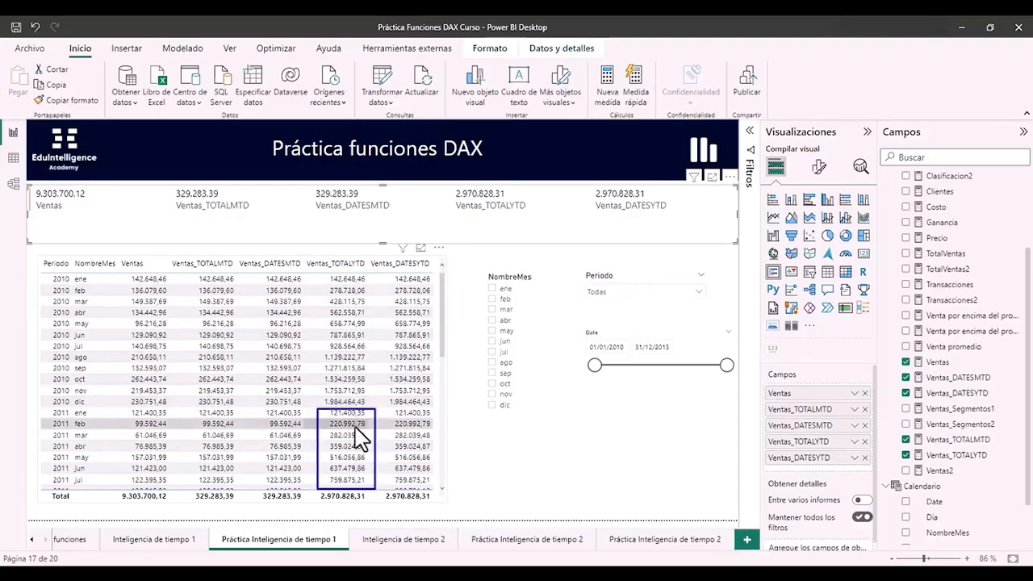
scroll(359, 440, down, 10)
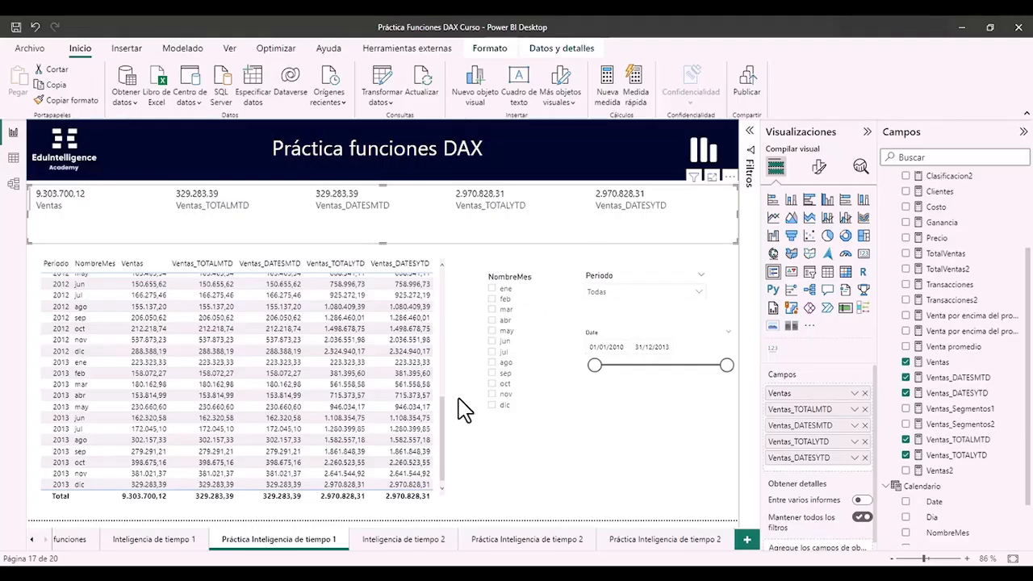
scroll(443, 387, up, 10)
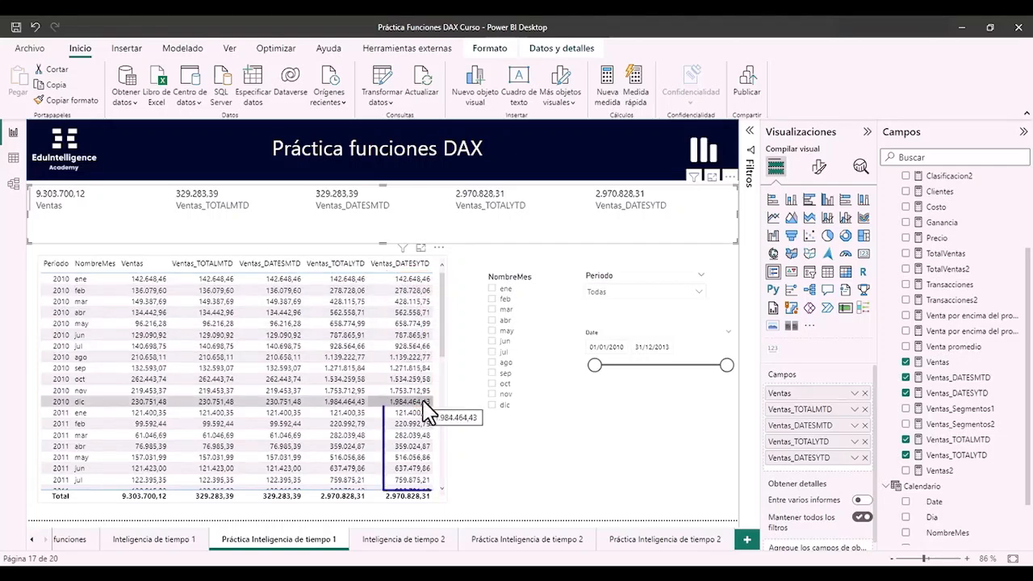
scroll(426, 408, down, 2)
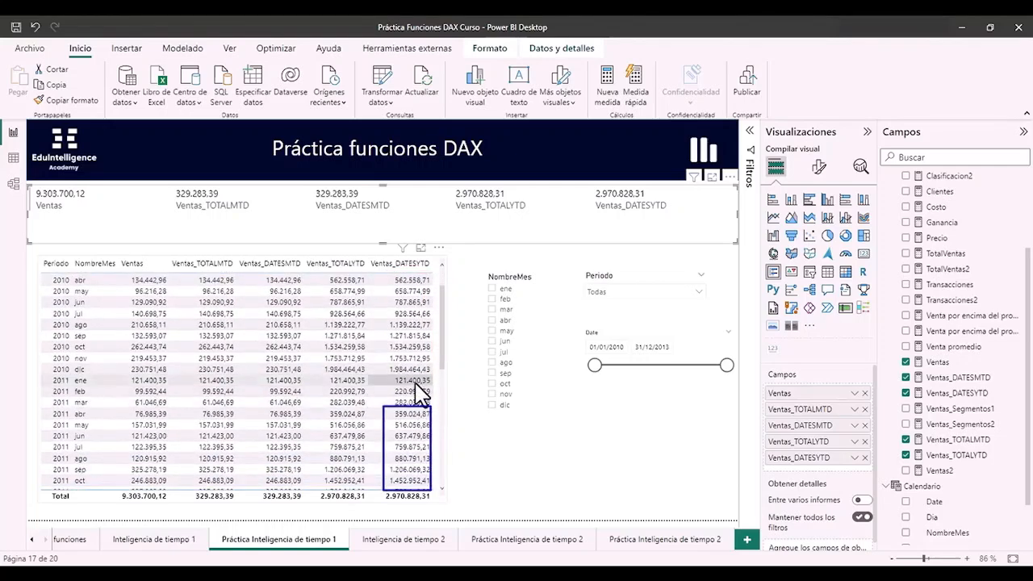
scroll(418, 393, down, 8)
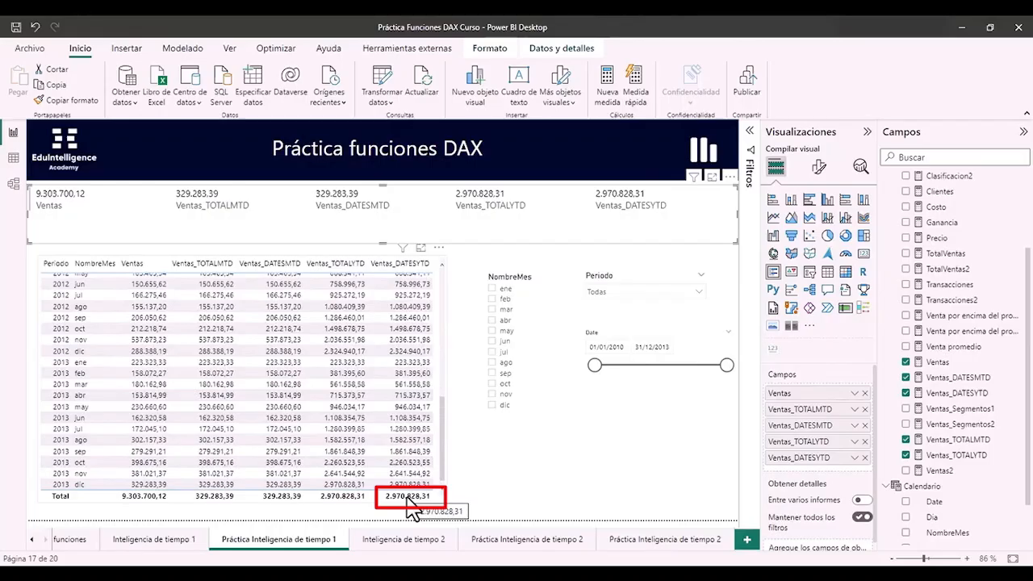
scroll(410, 488, up, 10)
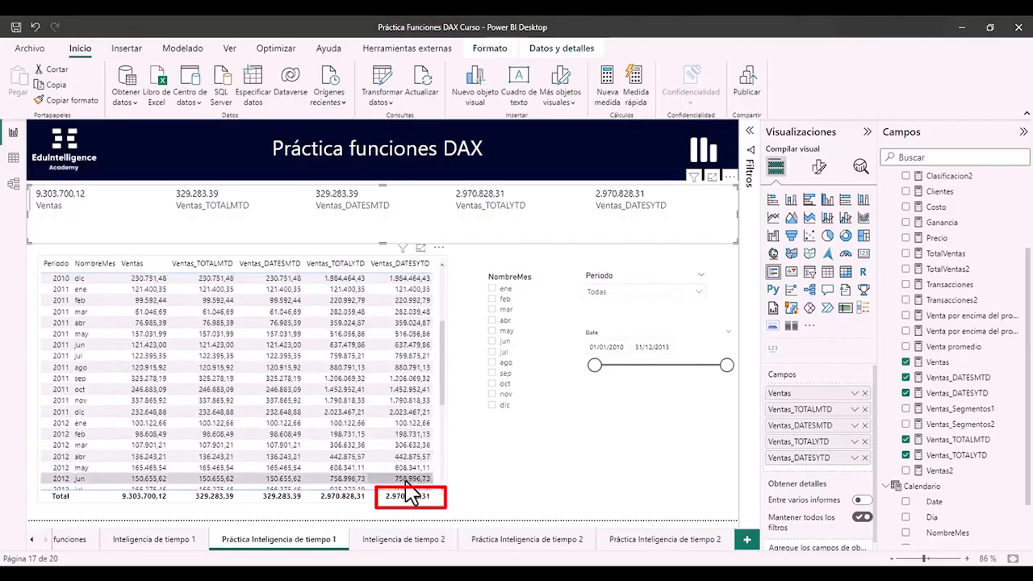
- Filter the page to Periodo 2013 to compare the measures' totals with the card, and clear the Periodo selection
click(694, 289)
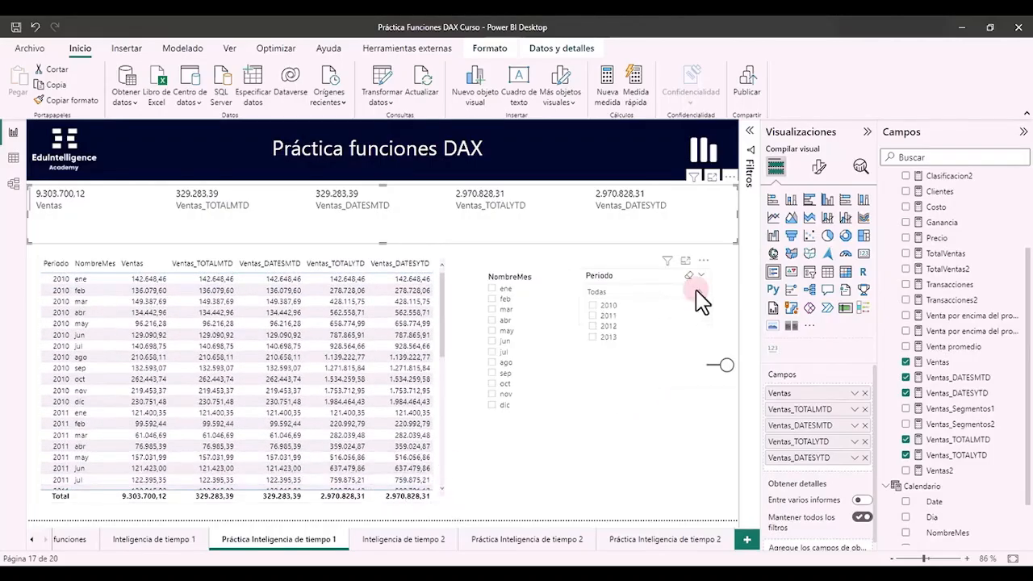
click(599, 338)
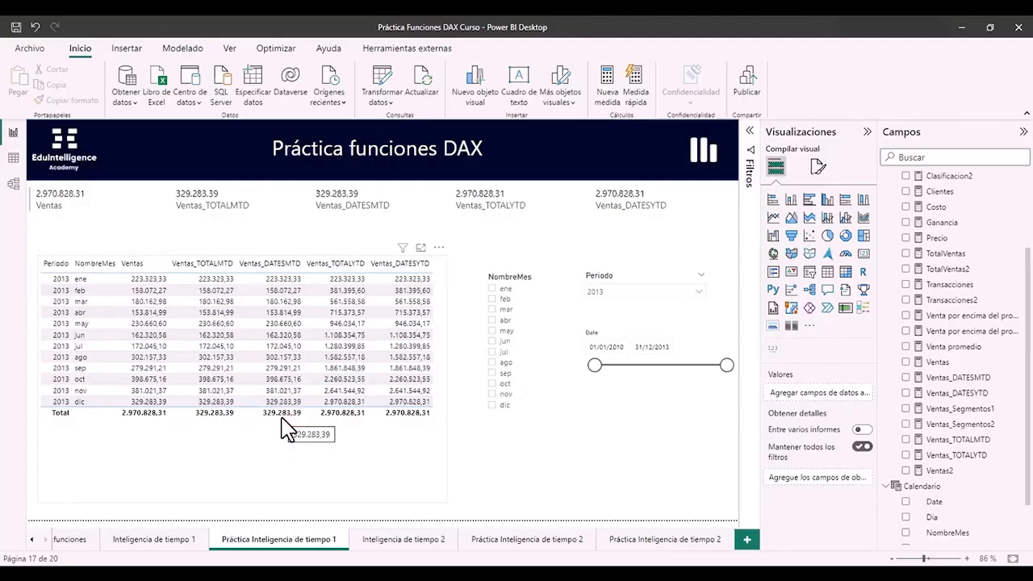
click(690, 278)
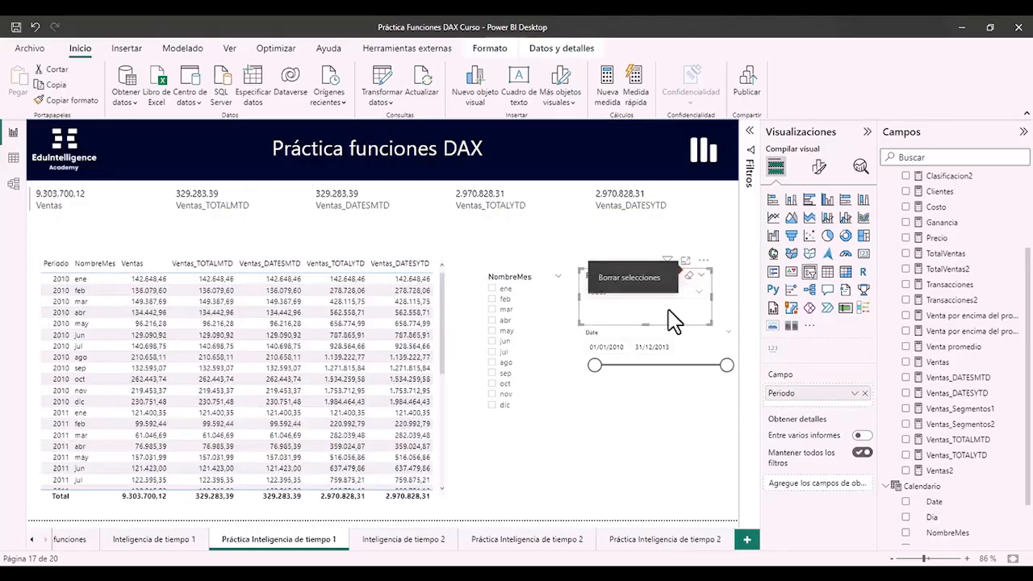
- Limit the Date slicer to the range from 18/07/2011 to 23/06/2012
drag(595, 365, 646, 371)
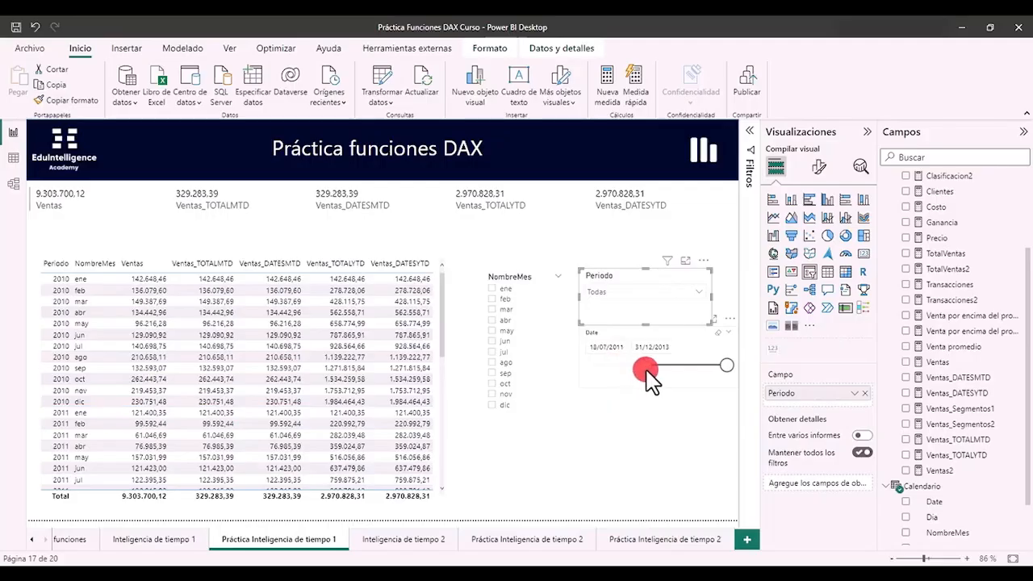
drag(727, 366, 676, 366)
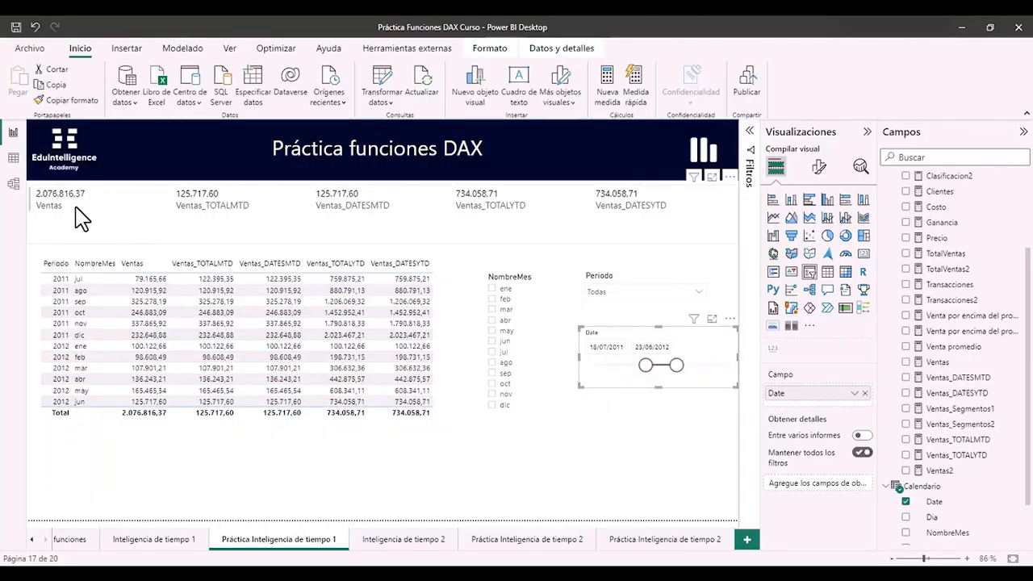